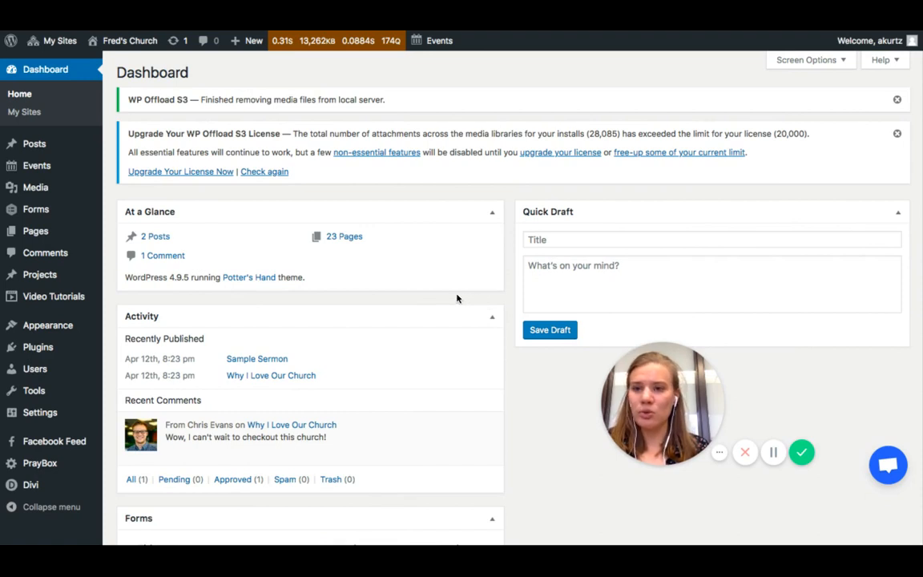
Open the Sermons page of the church website and enable the Visual Builder on it.
mouse_move(135, 41)
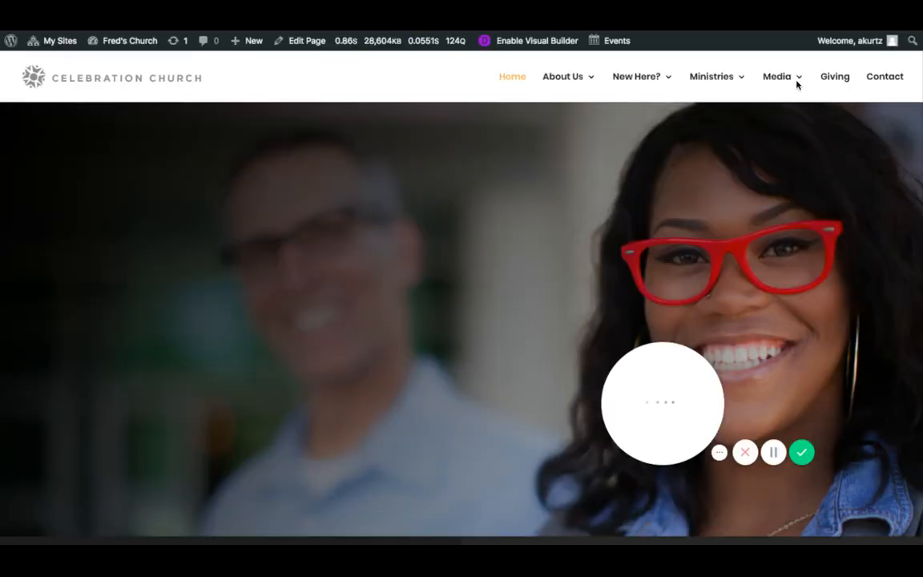
mouse_move(783, 80)
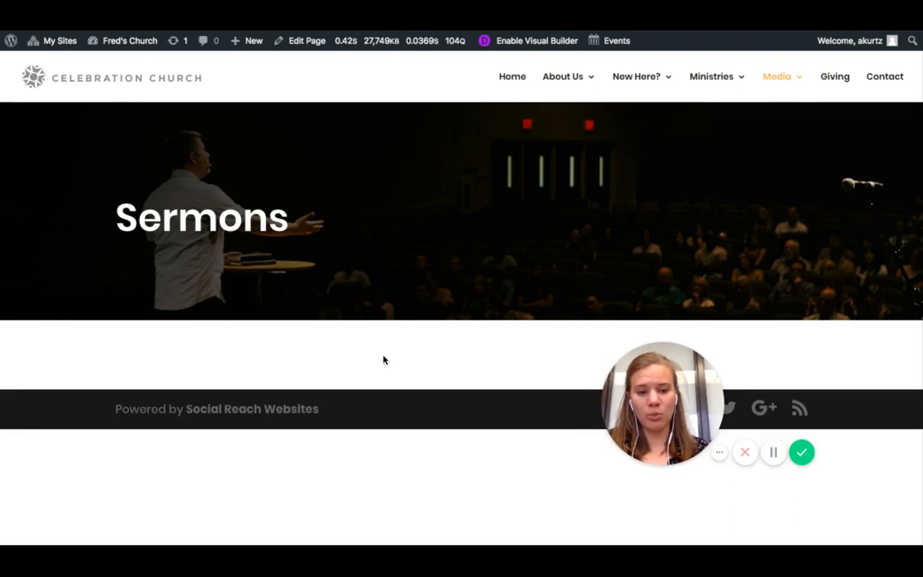
left_click(513, 44)
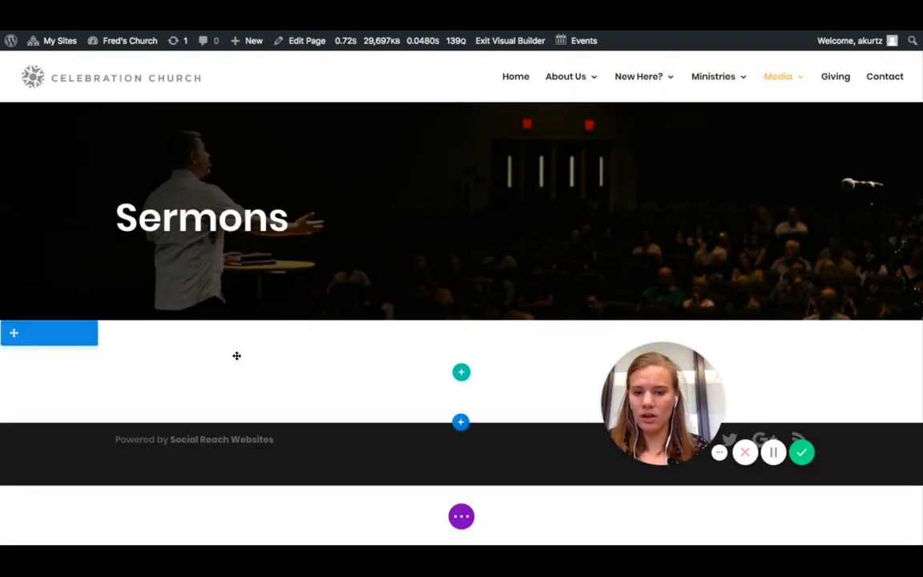
Insert a single-column row containing a Blog module in the empty section below the Sermons header.
left_click(460, 374)
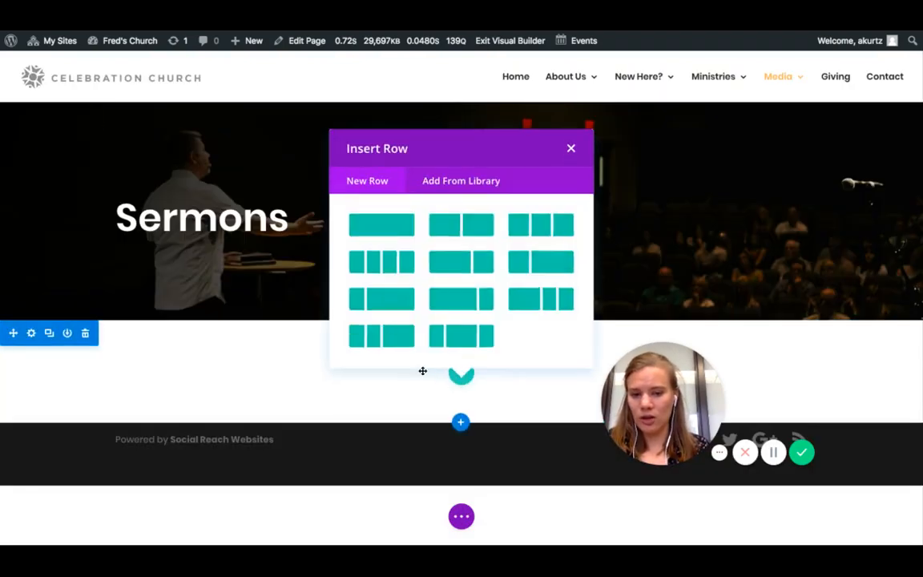
left_click(378, 221)
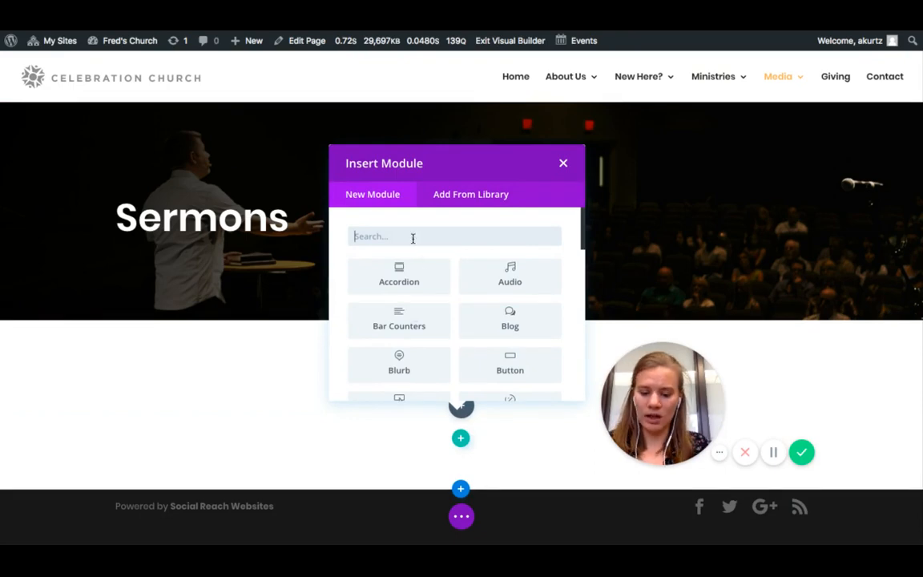
type("blog")
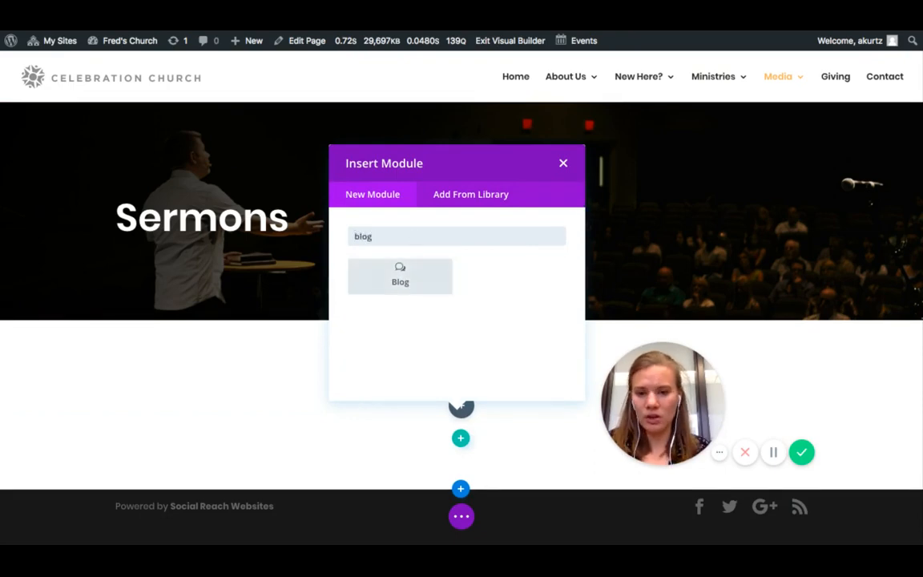
left_click(398, 275)
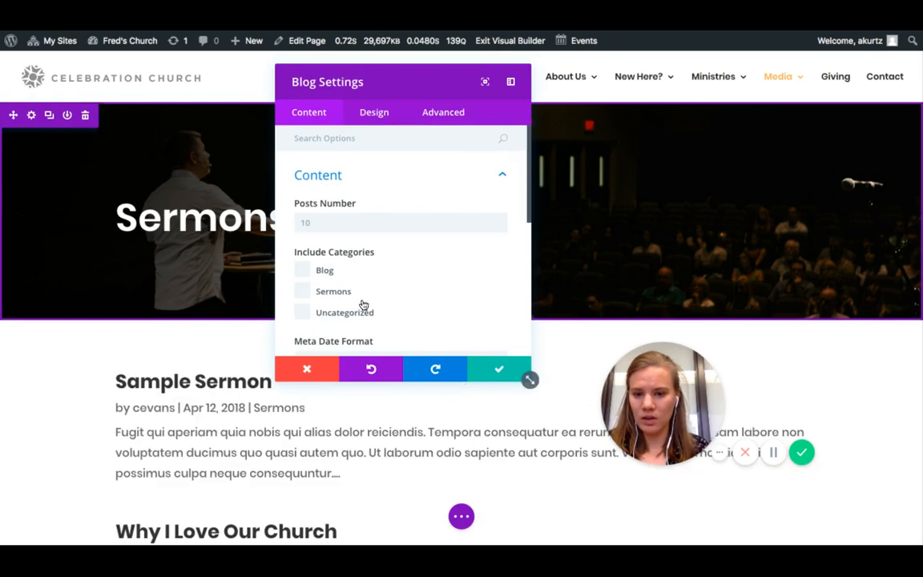
Limit the Blog module to posts in the Sermons category and save the page.
scroll(355, 305, "down", 1)
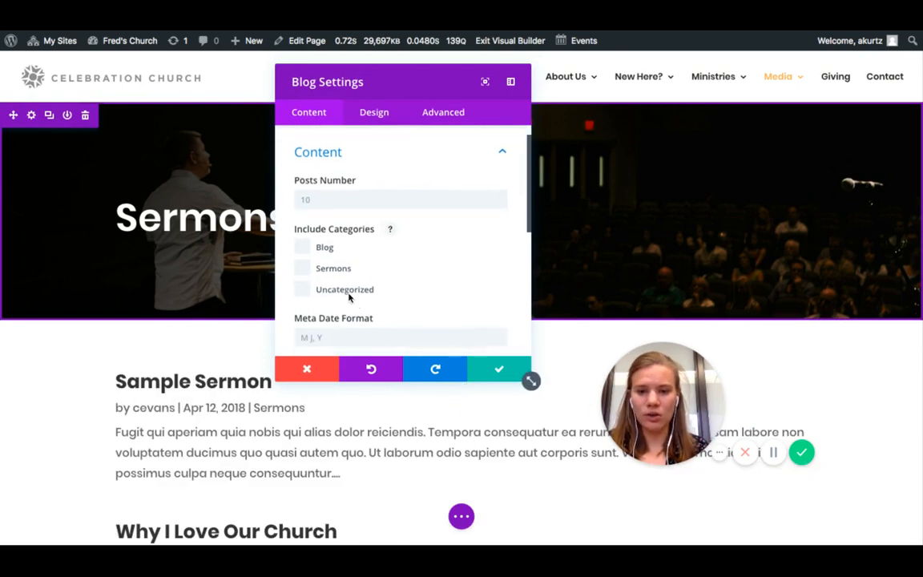
left_click(303, 270)
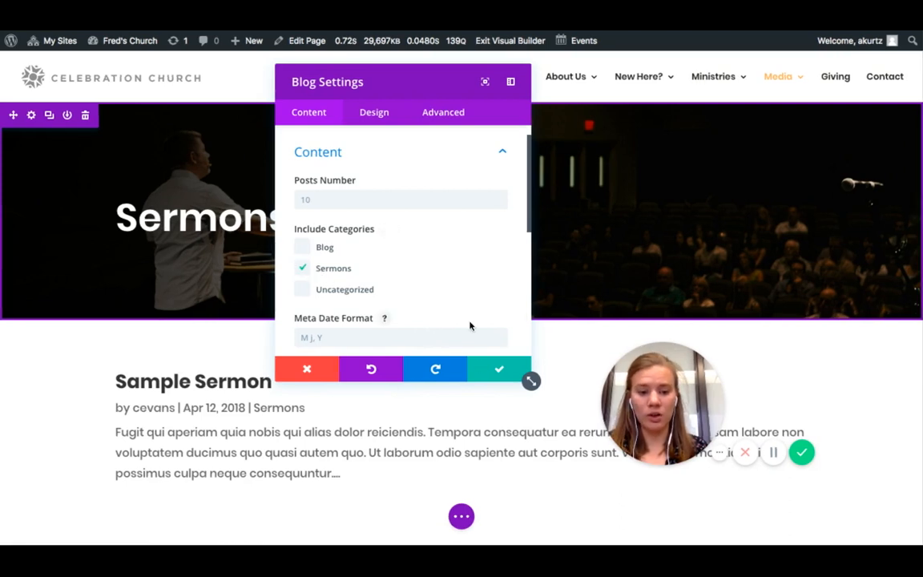
left_click(325, 267)
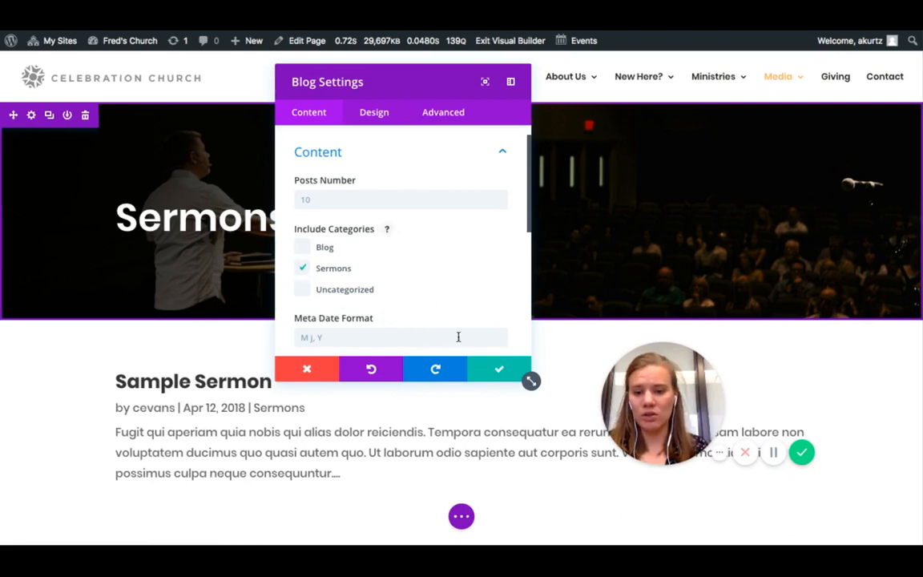
left_click(494, 376)
left_click(461, 516)
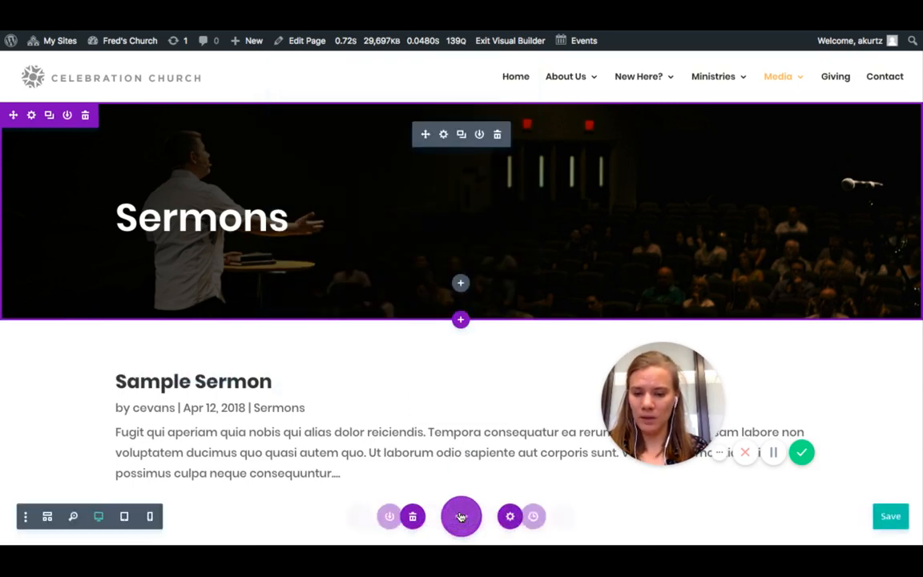
left_click(877, 518)
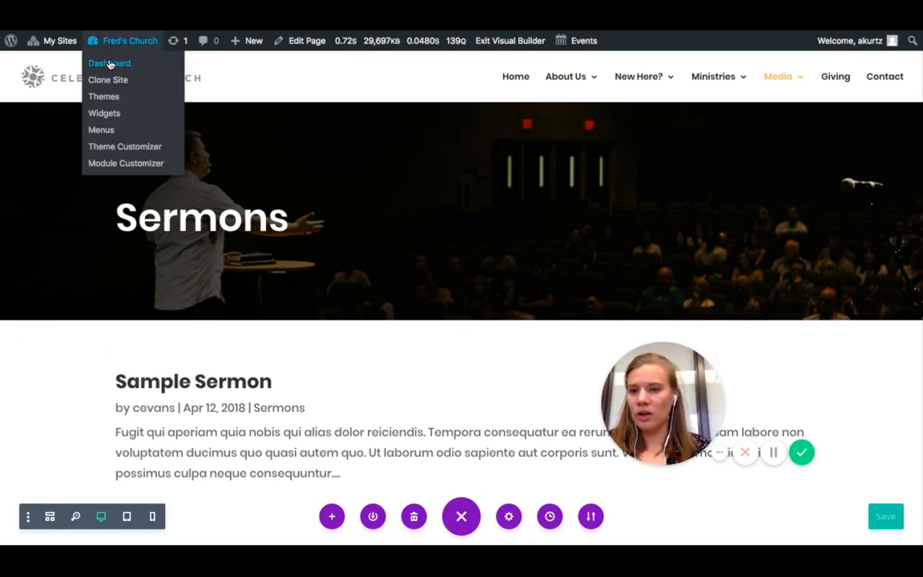
Return to the site dashboard and start a new post titled "Sample Sermon 1".
left_click(109, 64)
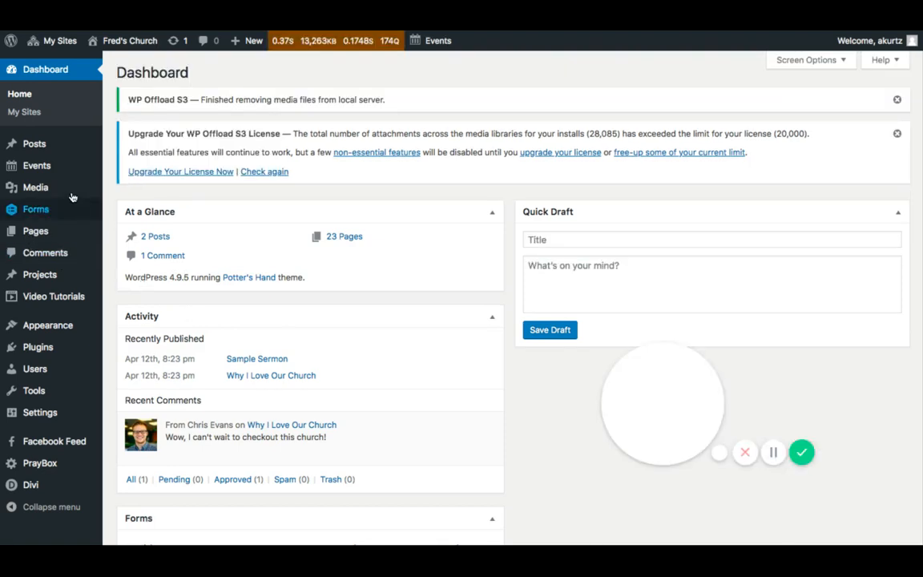
mouse_move(44, 190)
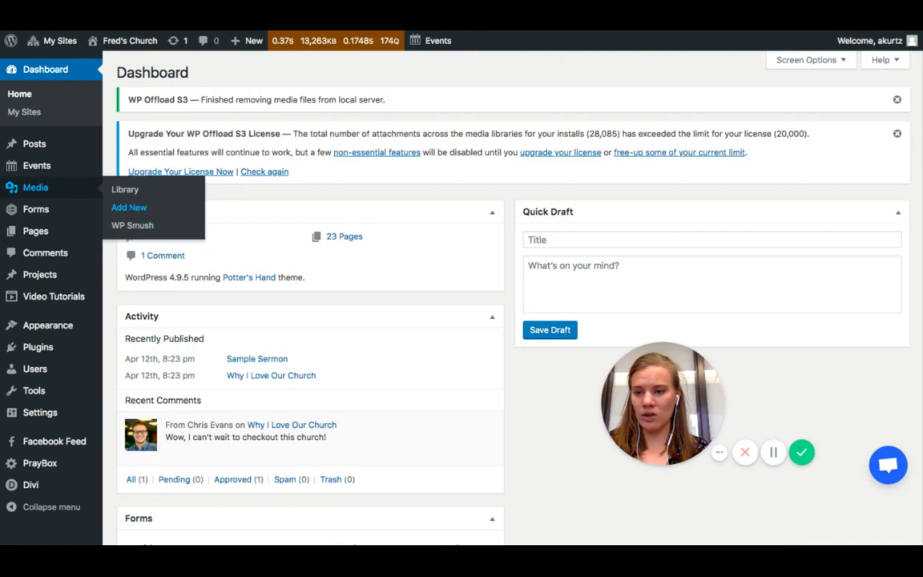
mouse_move(50, 149)
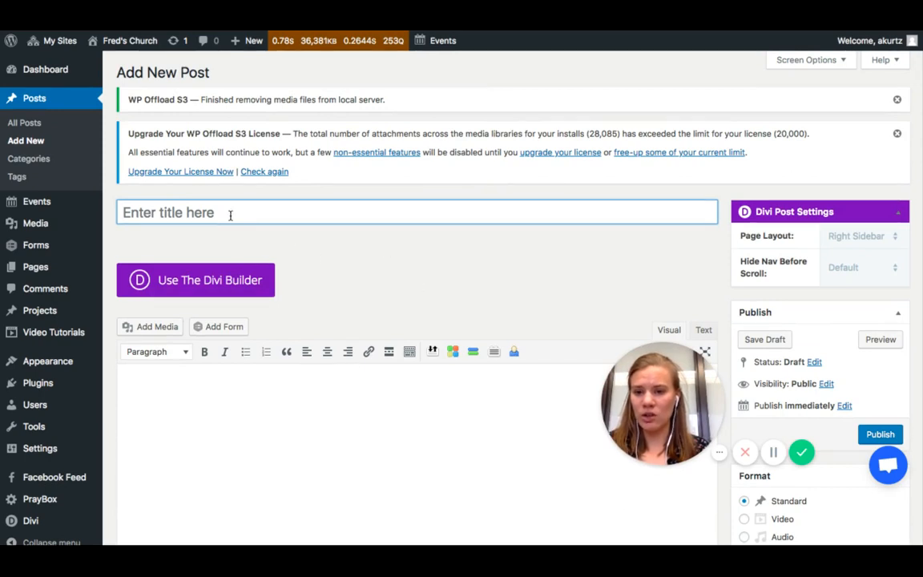
type("Sample")
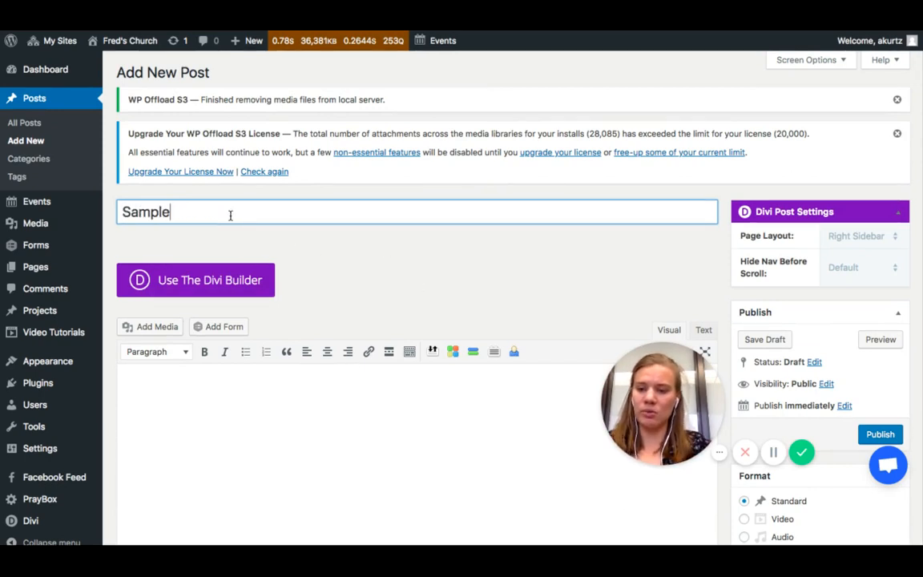
type(" Sermon")
key("BackSpace")
type("on 1")
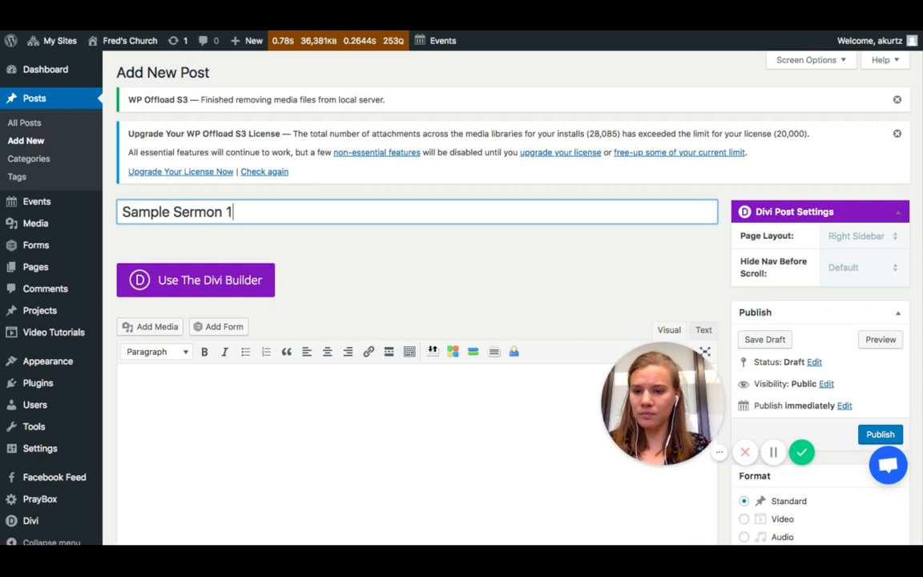
left_click(314, 275)
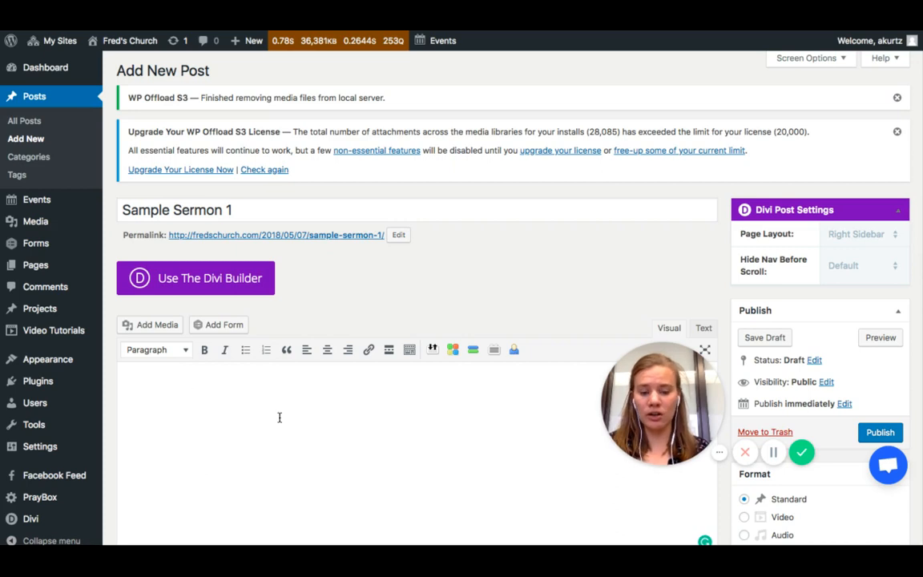
Insert the audio file 249383_20180325AMSermon.mp3 from the media library into the post body as an embedded media player.
left_click(226, 406)
scroll(206, 412, "down", 1)
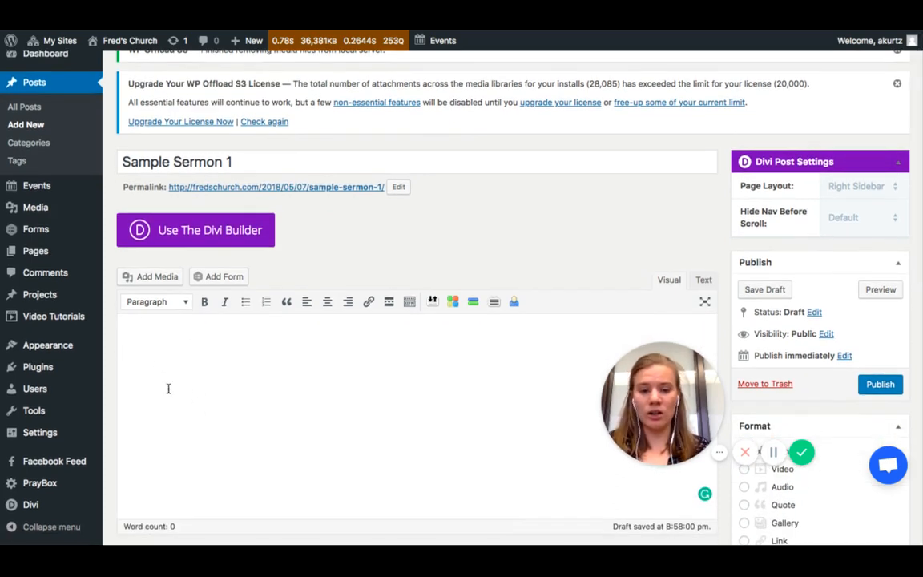
left_click(131, 278)
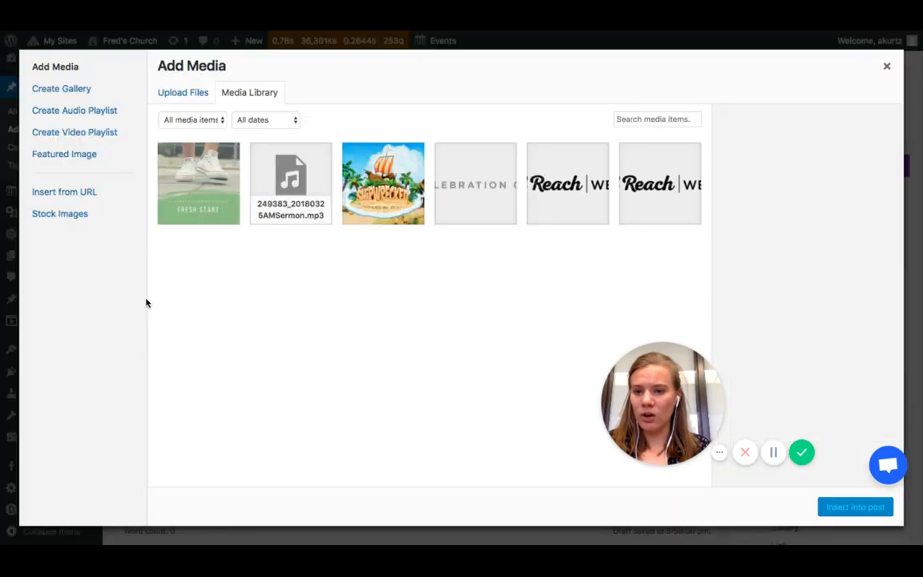
left_click(255, 161)
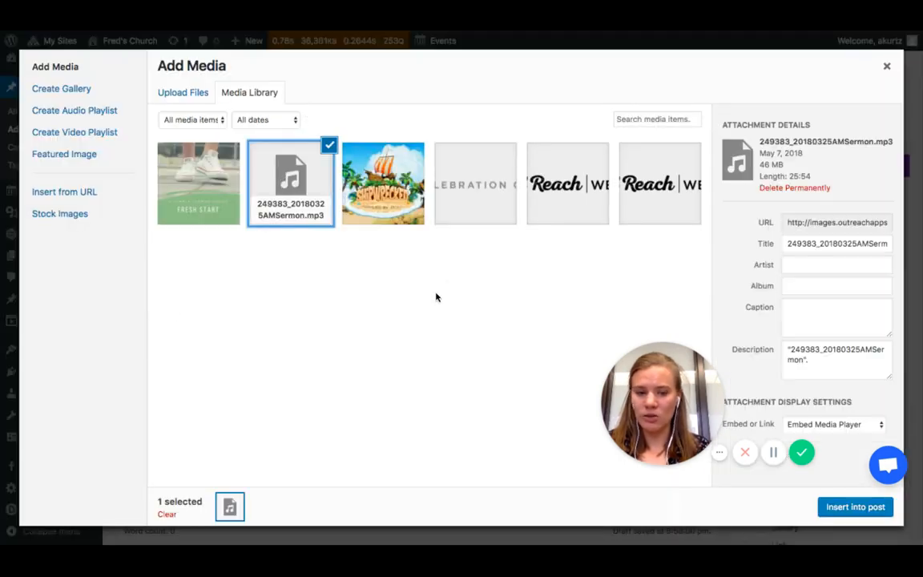
left_click(855, 507)
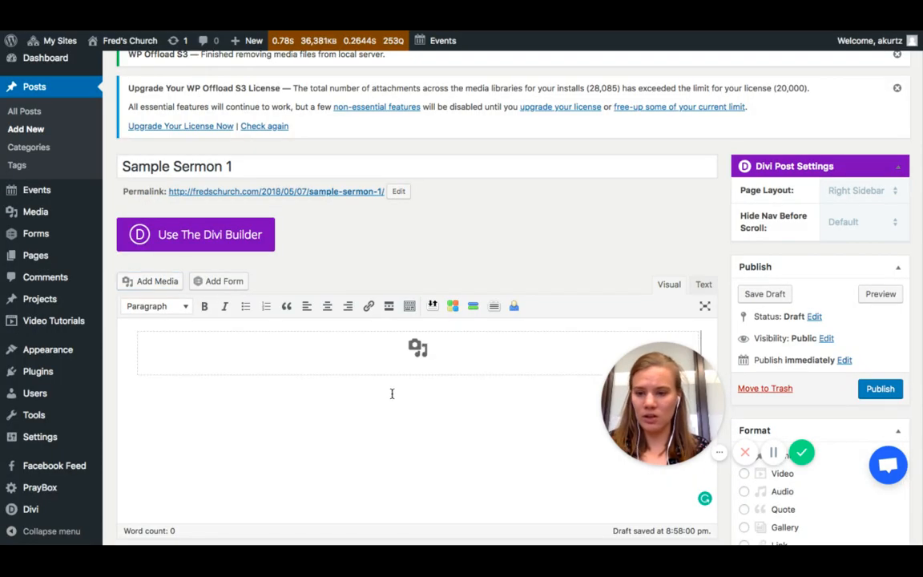
Set the post format to Audio and check in the screen options whether the Format box is enabled.
scroll(418, 284, "down", 1)
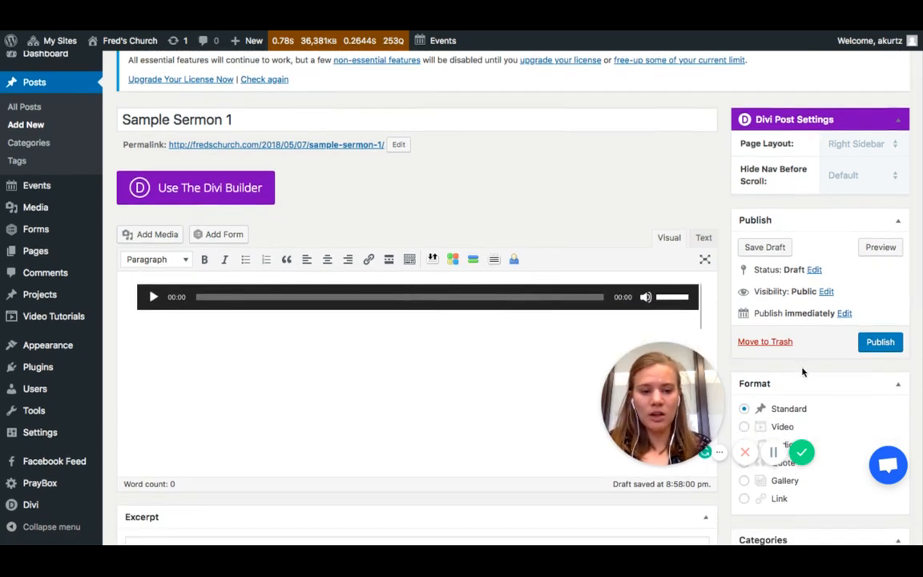
scroll(819, 361, "down", 2)
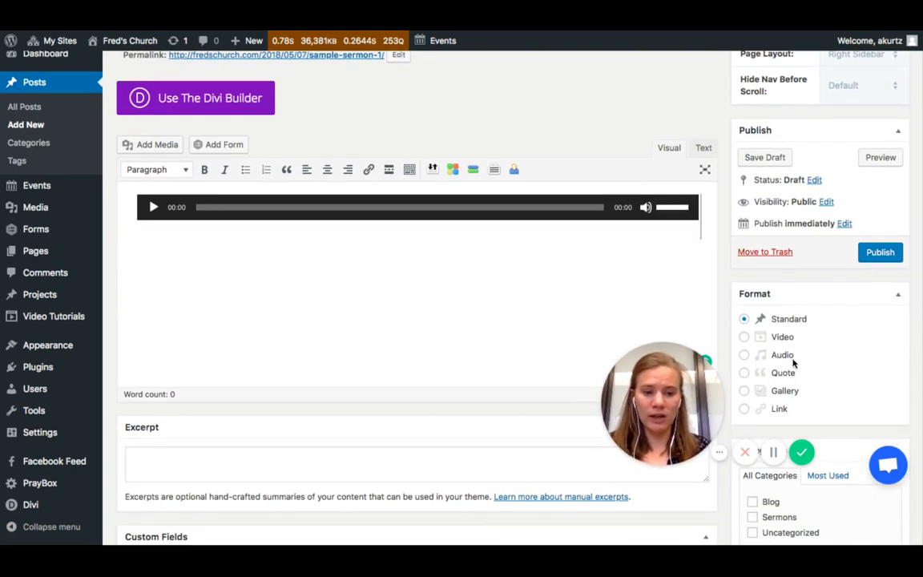
left_click(765, 355)
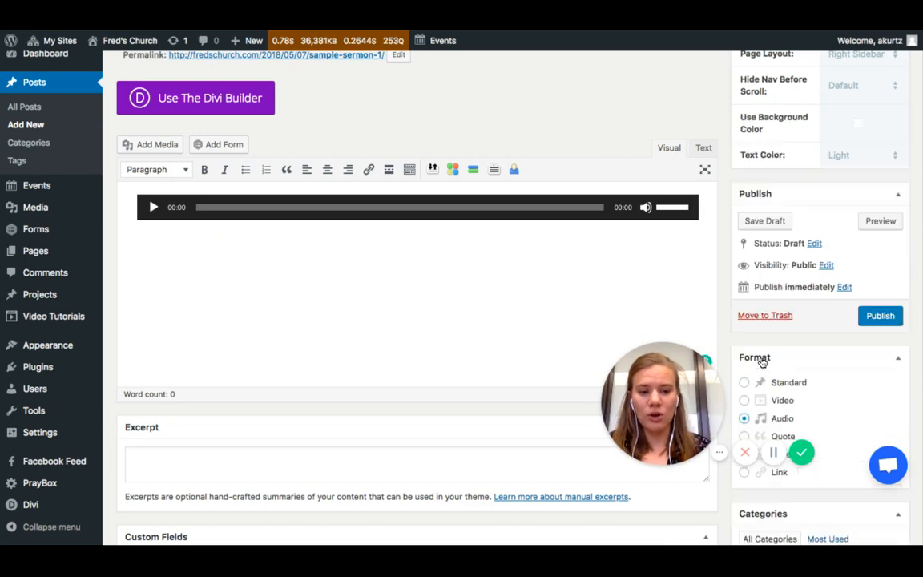
scroll(789, 350, "up", 5)
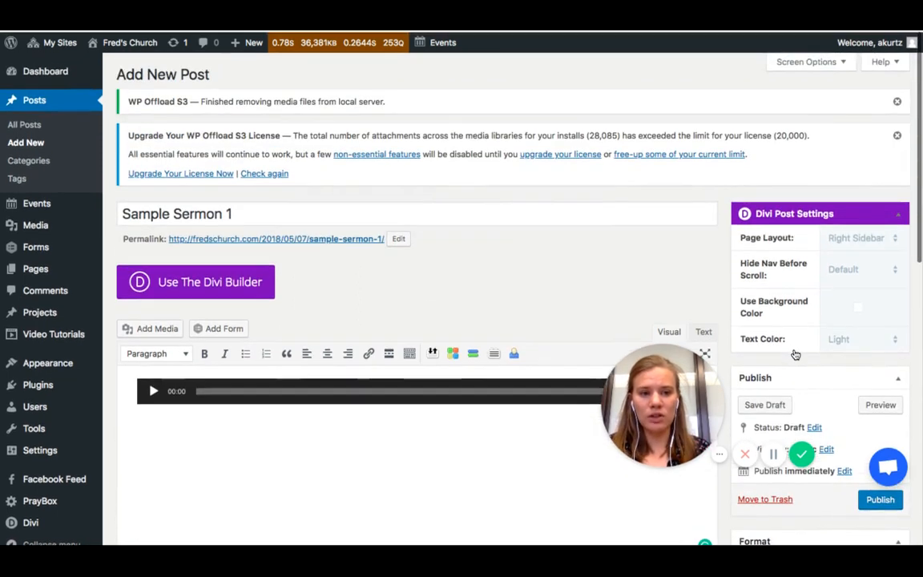
left_click(808, 61)
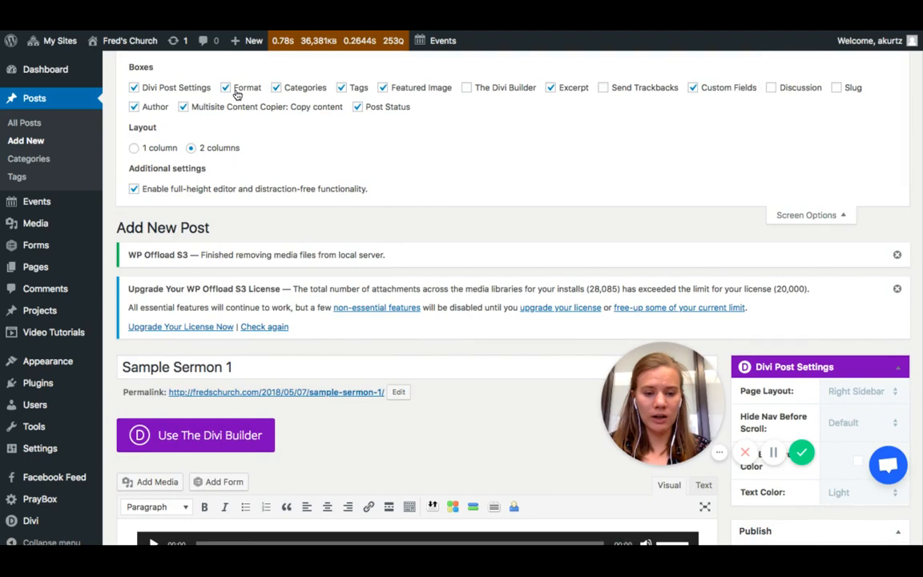
left_click(797, 215)
Assign the post to the Sermons category and add a new category "Sermon Series 1" with Sermons as its parent.
scroll(645, 202, "down", 5)
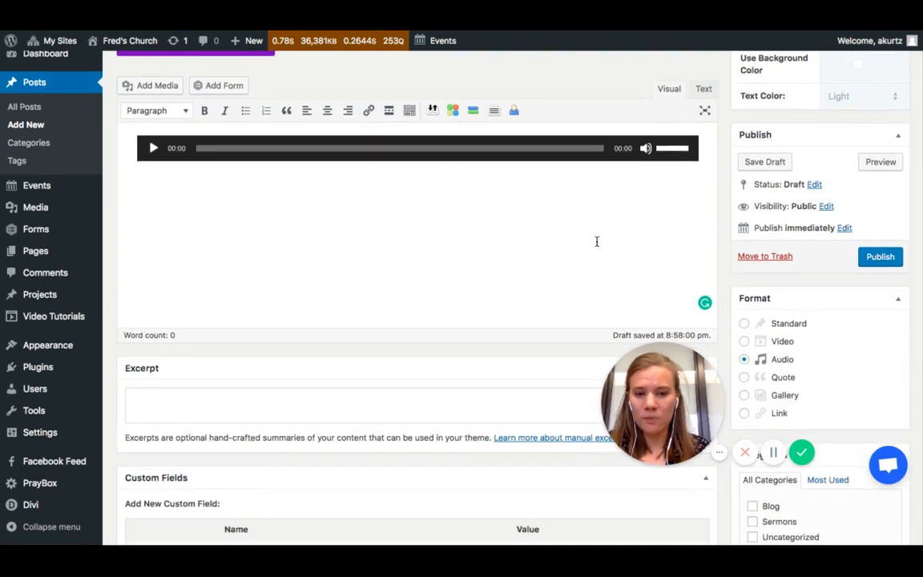
scroll(598, 241, "down", 5)
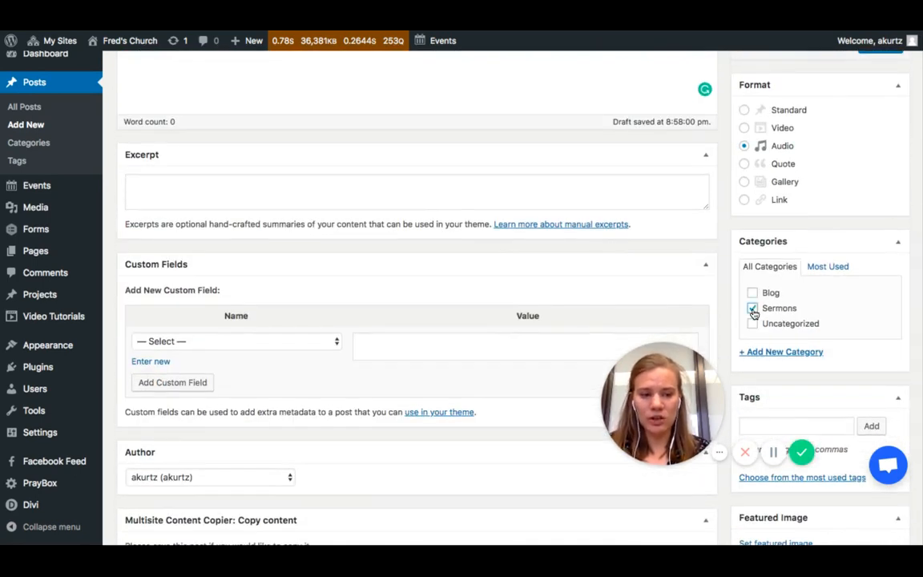
left_click(769, 352)
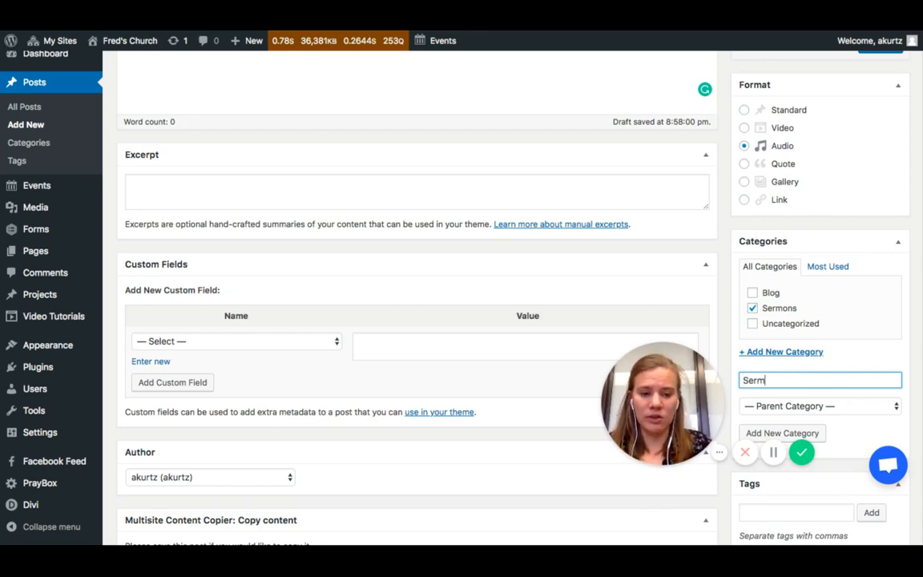
type("Sermon Serie")
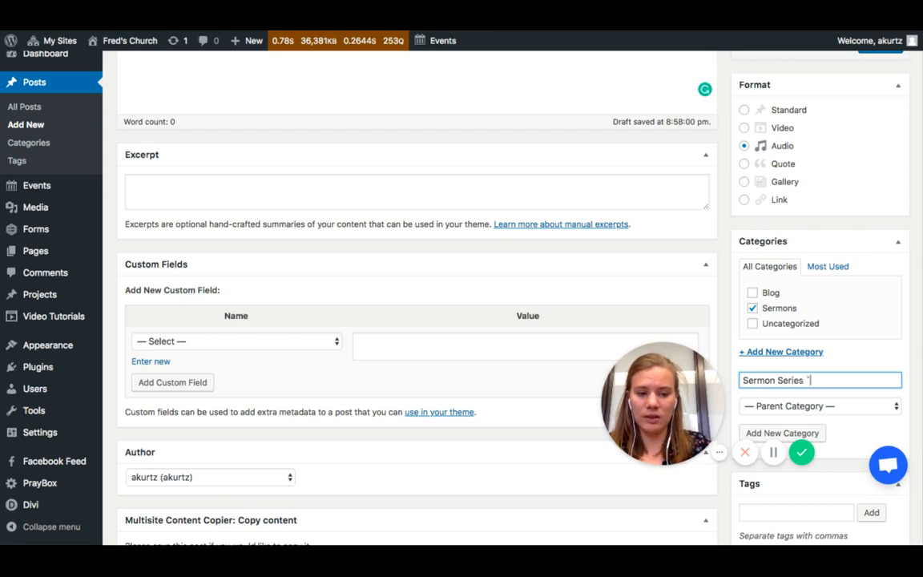
type("s 1")
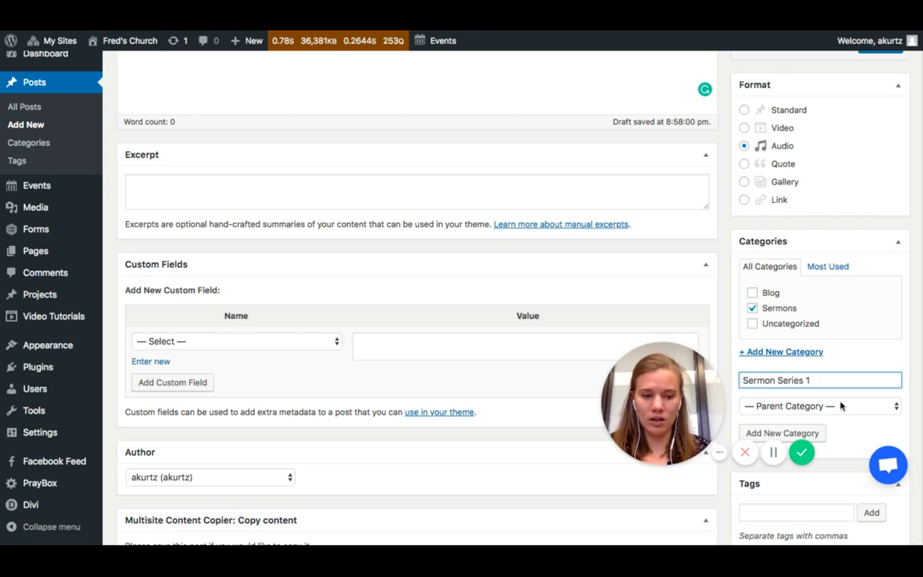
key("Tab")
key("s")
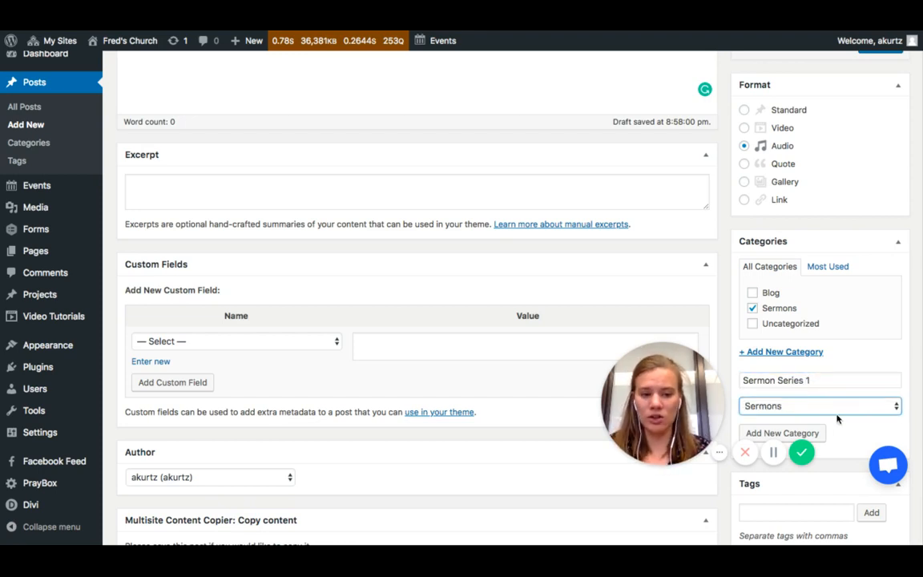
left_click(808, 432)
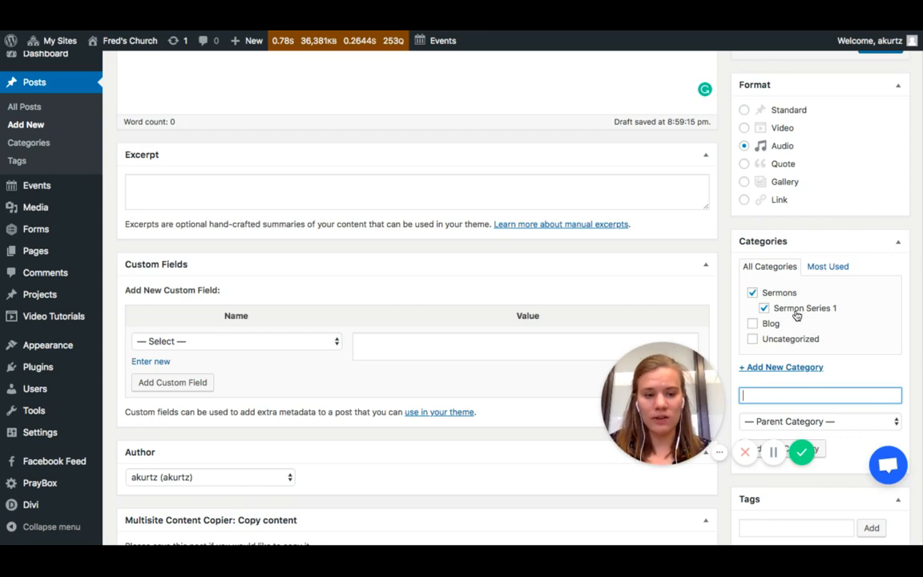
Remove the post from the Sermon Series 1 category.
left_click(765, 309)
left_click(765, 309)
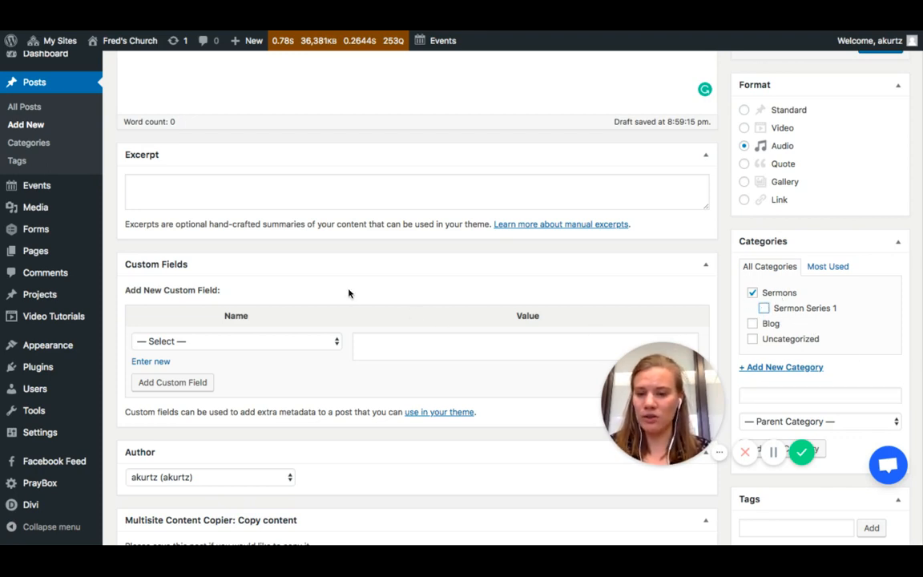
Check the author choices available for the post in its Author setting.
scroll(348, 293, "down", 2)
scroll(360, 288, "down", 3)
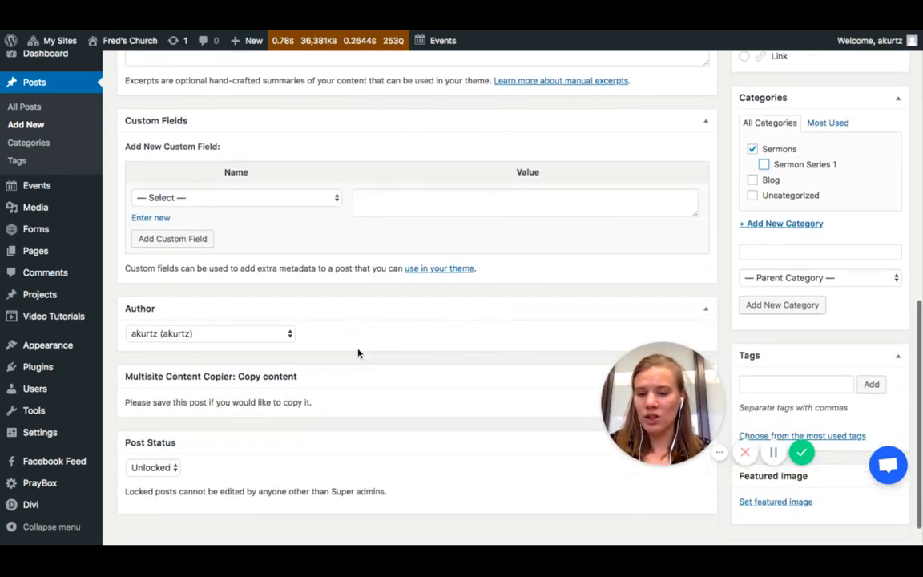
left_click(210, 337)
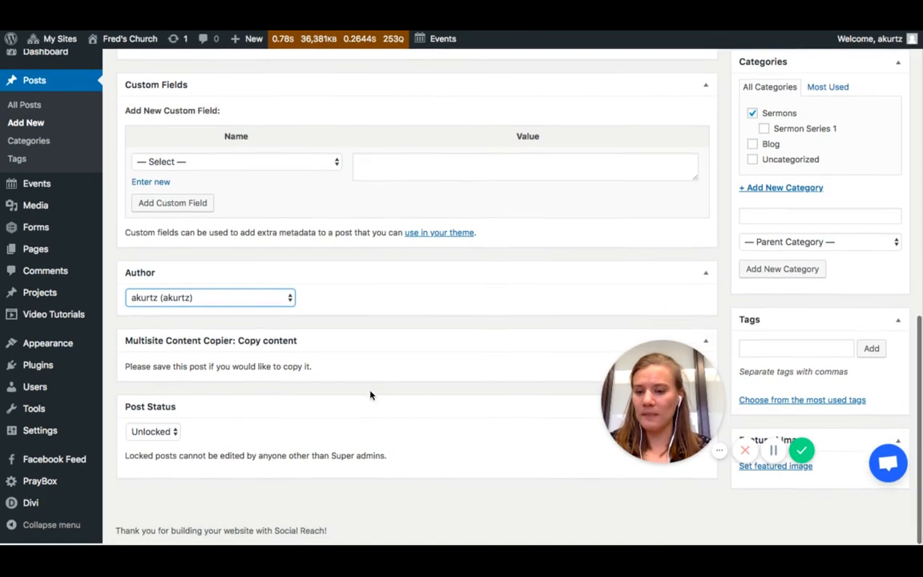
scroll(370, 394, "up", 3)
scroll(370, 394, "down", 2)
scroll(370, 394, "down", 2)
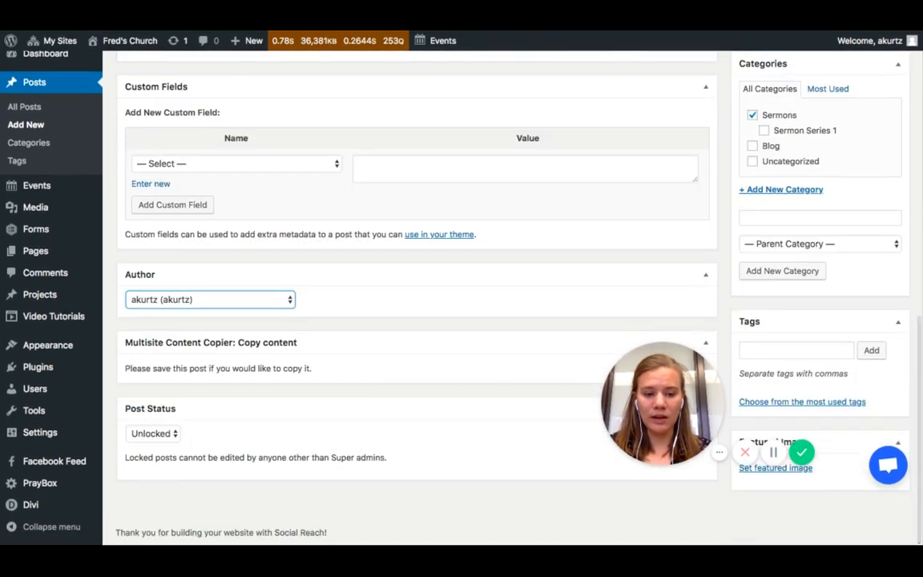
Set the Fresh Start image Its-NewKicks-Friday.png from the media library as the post's featured image.
mouse_move(659, 403)
left_click_drag(658, 403, 404, 390)
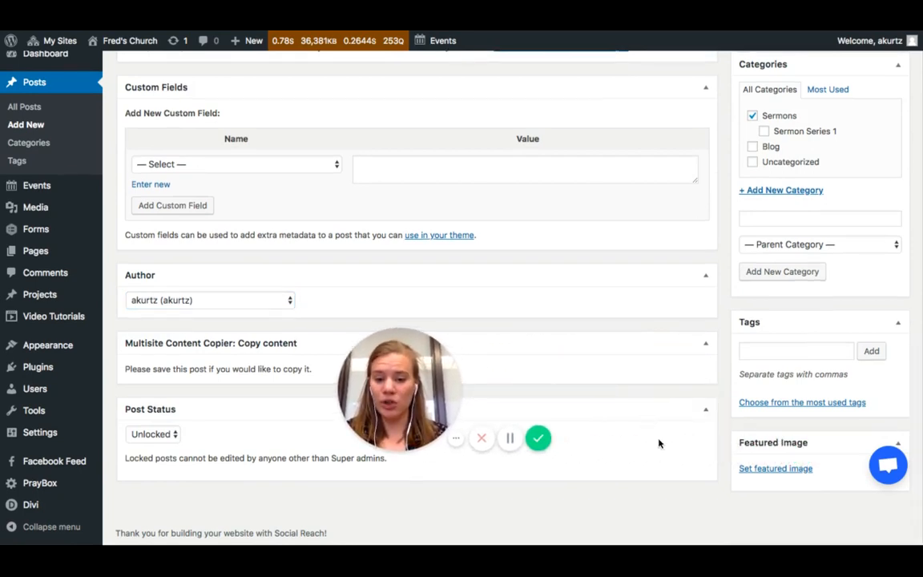
left_click(769, 468)
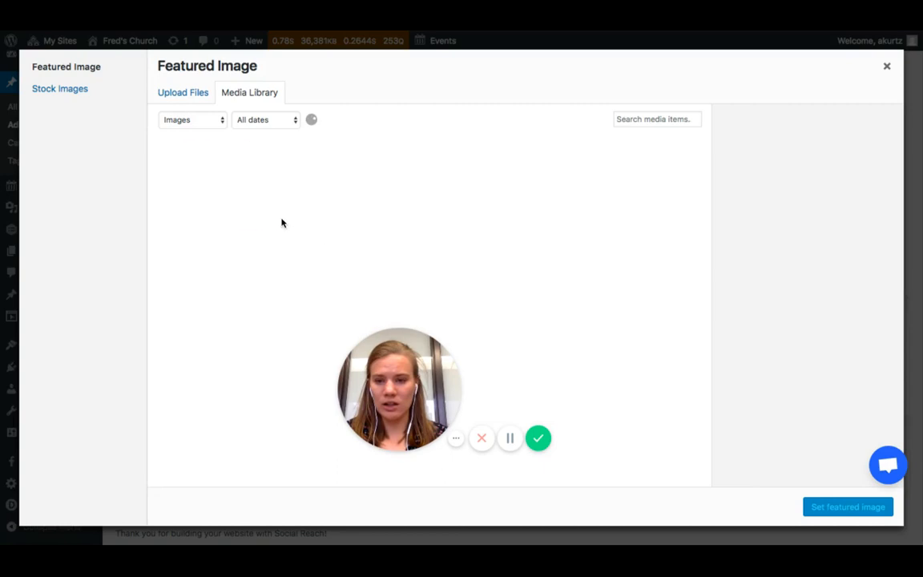
left_click(195, 200)
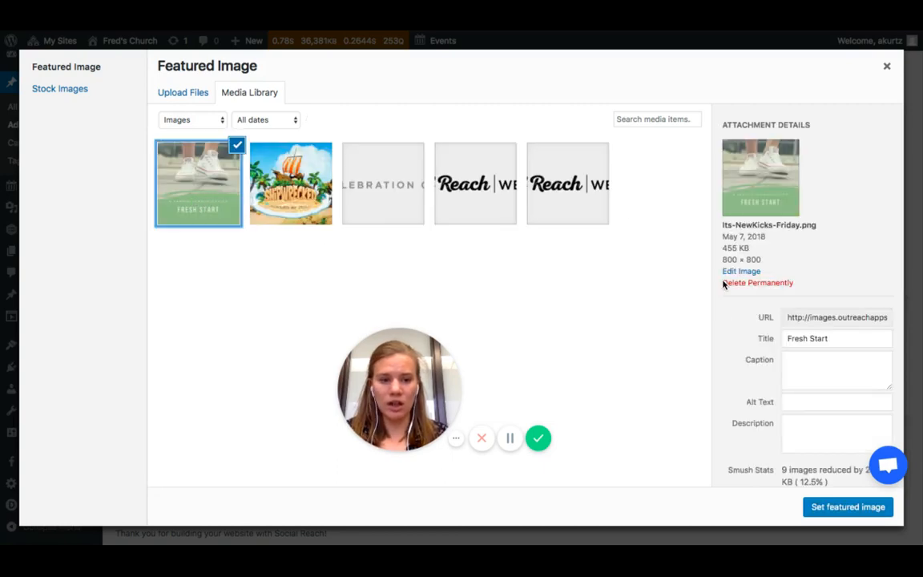
left_click(836, 507)
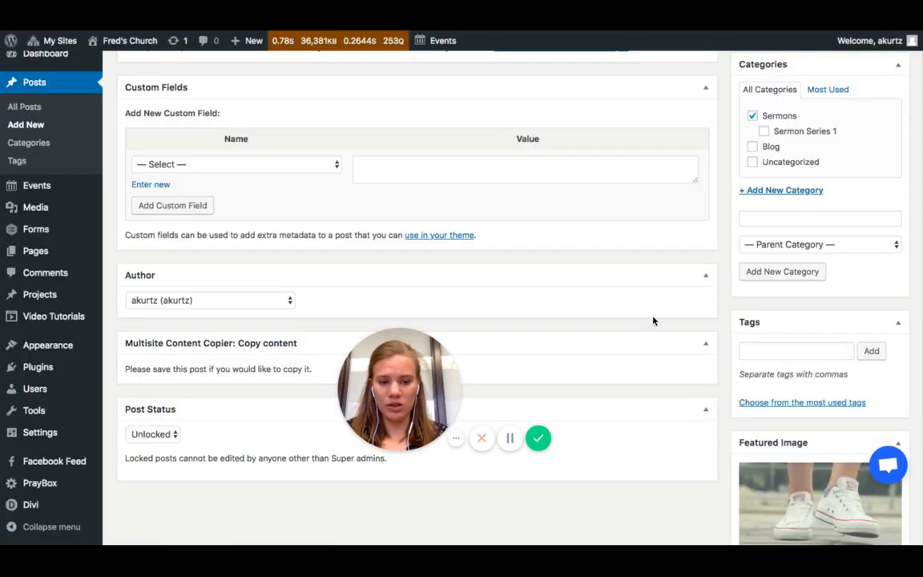
scroll(653, 321, "down", 4)
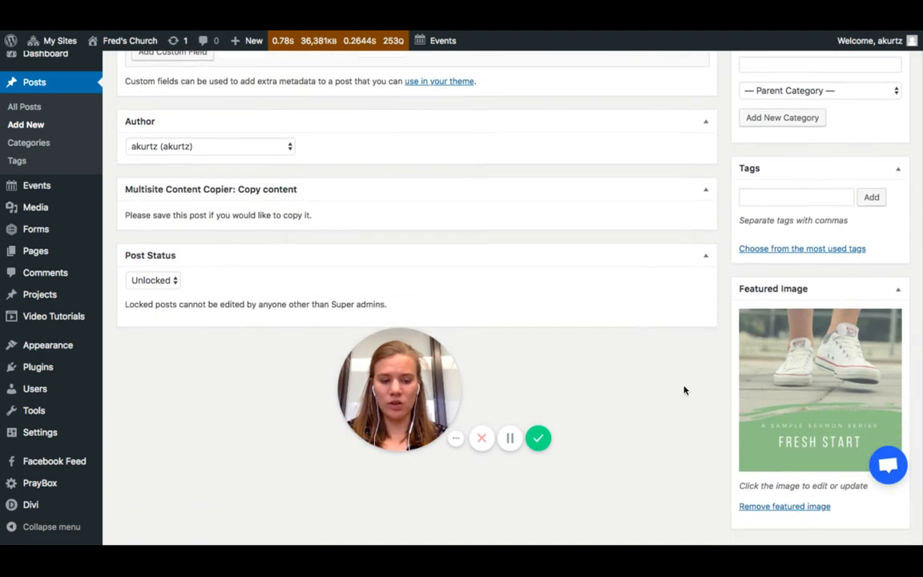
Publish the sermon post and open the Sermons page on the live church website.
scroll(644, 325, "up", 1)
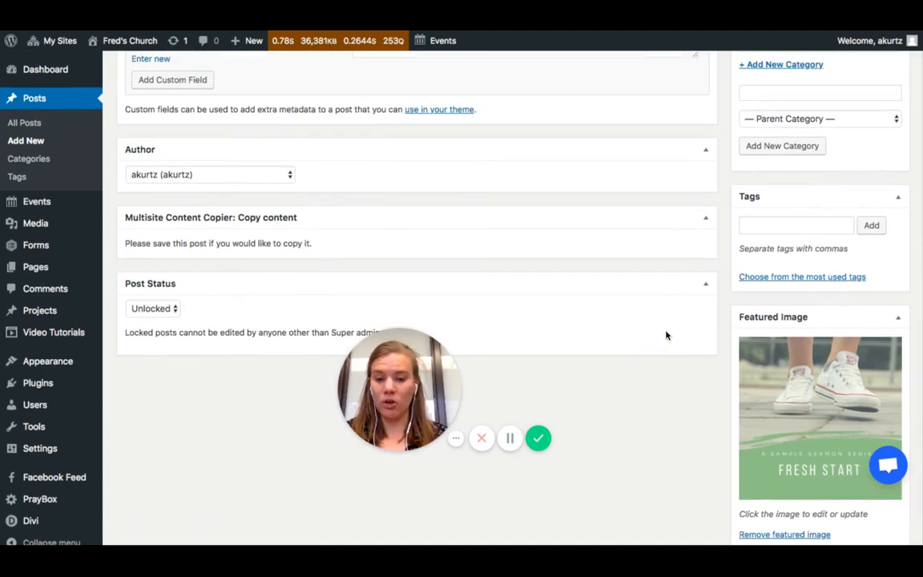
scroll(657, 329, "up", 6)
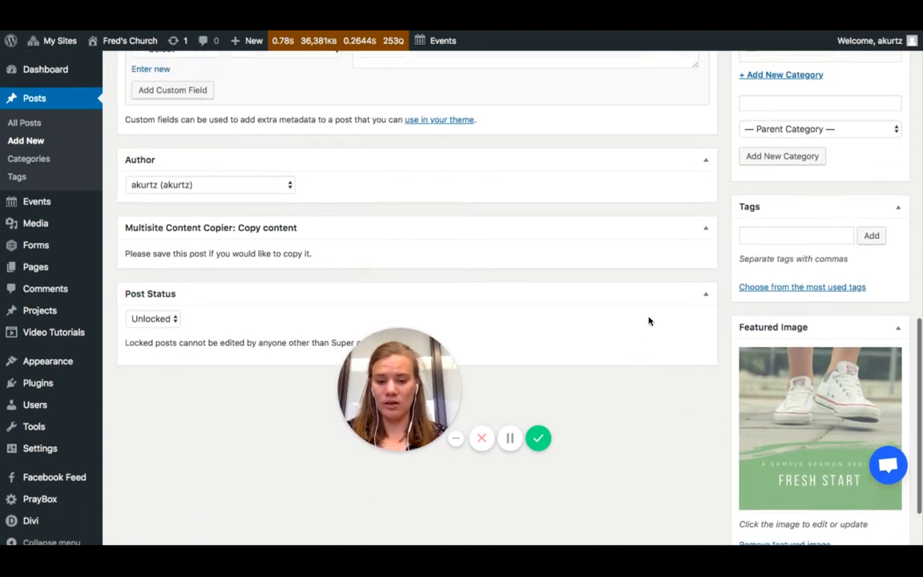
scroll(549, 247, "up", 15)
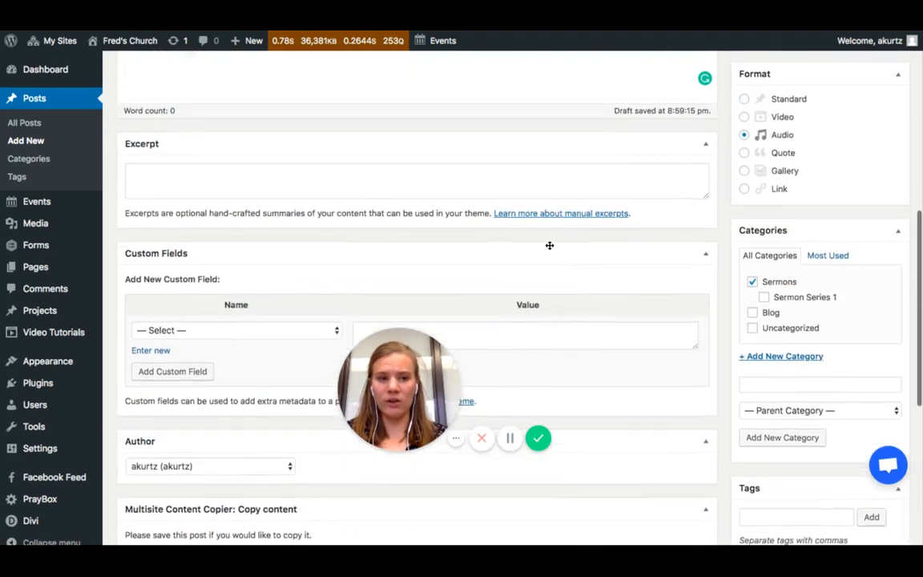
scroll(552, 254, "down", 3)
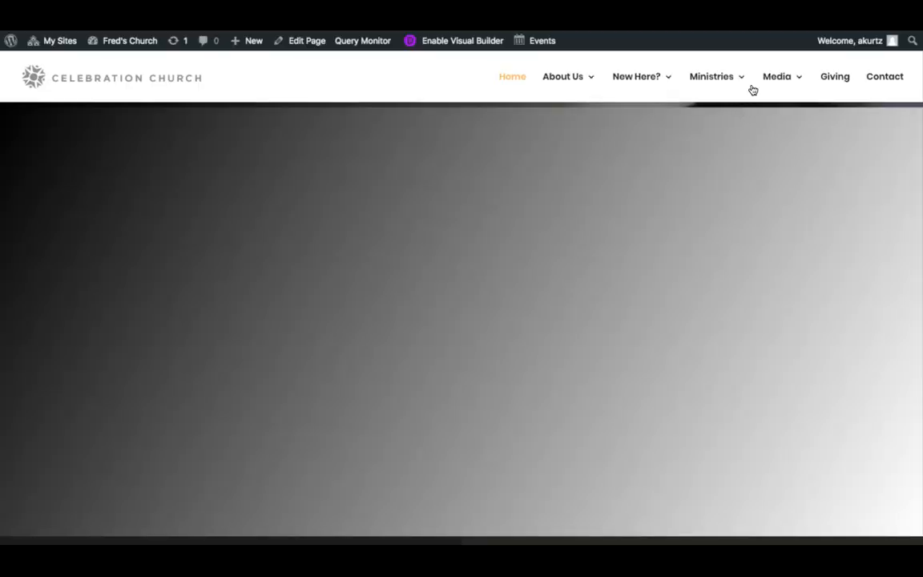
mouse_move(777, 80)
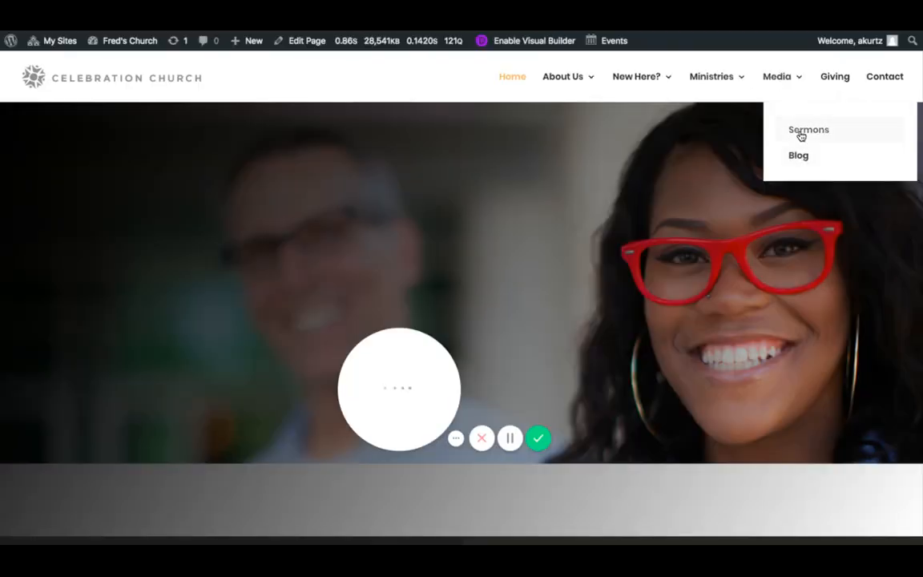
left_click(811, 133)
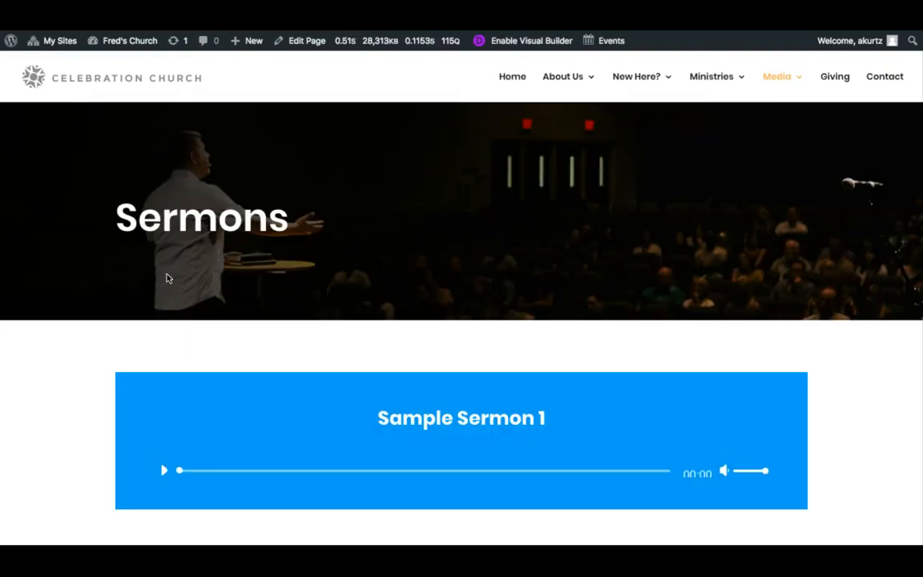
Open the Sample Sermon 1 post from the Sermons page and review its featured image, audio player and comment section.
scroll(167, 276, "down", 3)
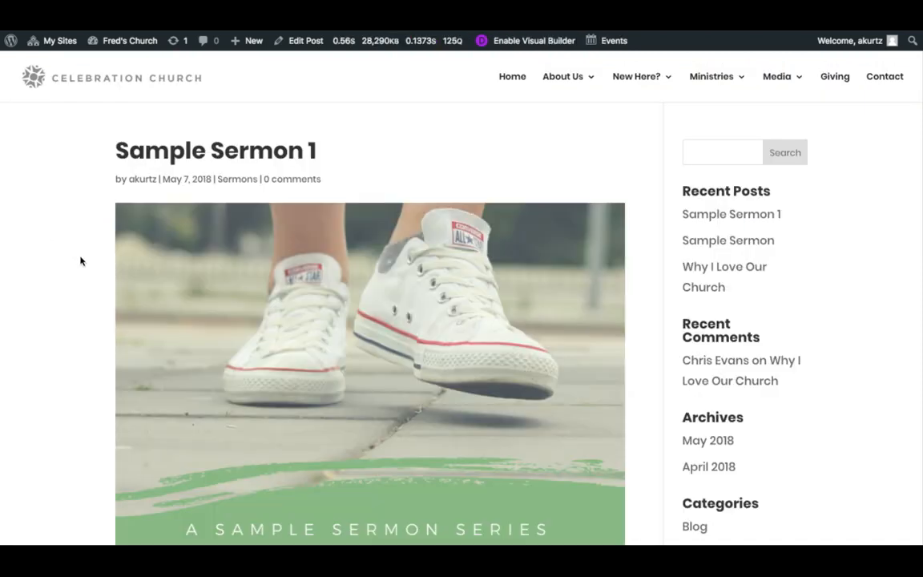
scroll(80, 261, "down", 4)
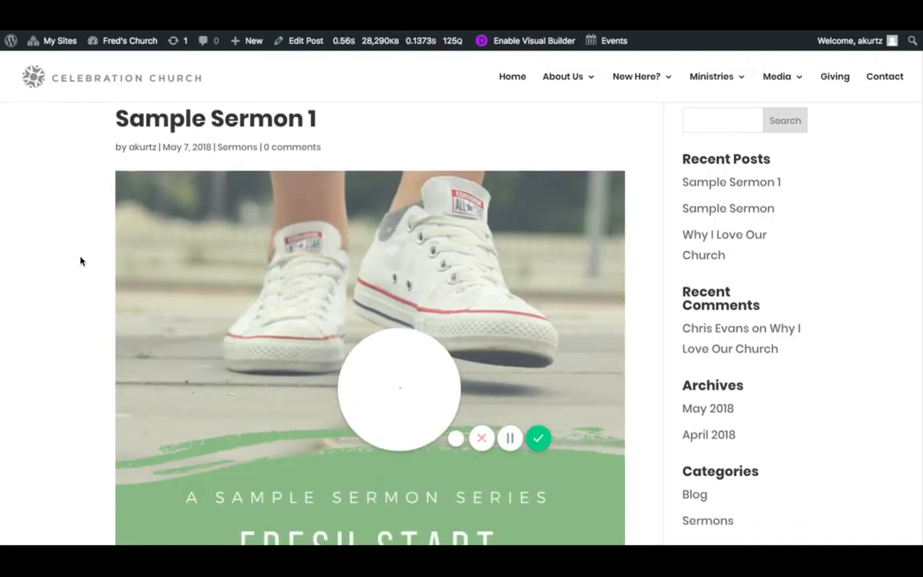
scroll(160, 233, "down", 3)
scroll(149, 223, "down", 1)
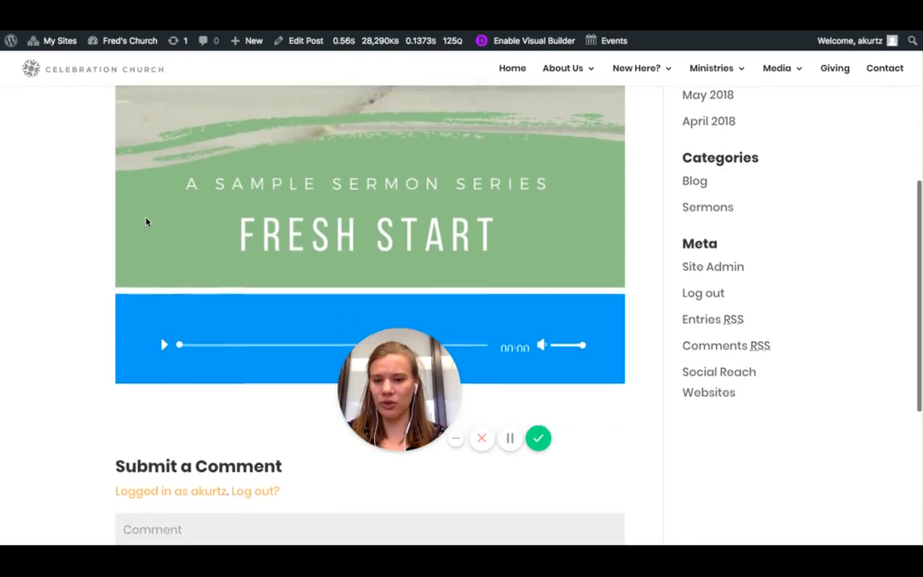
scroll(112, 228, "down", 1)
scroll(113, 240, "down", 1)
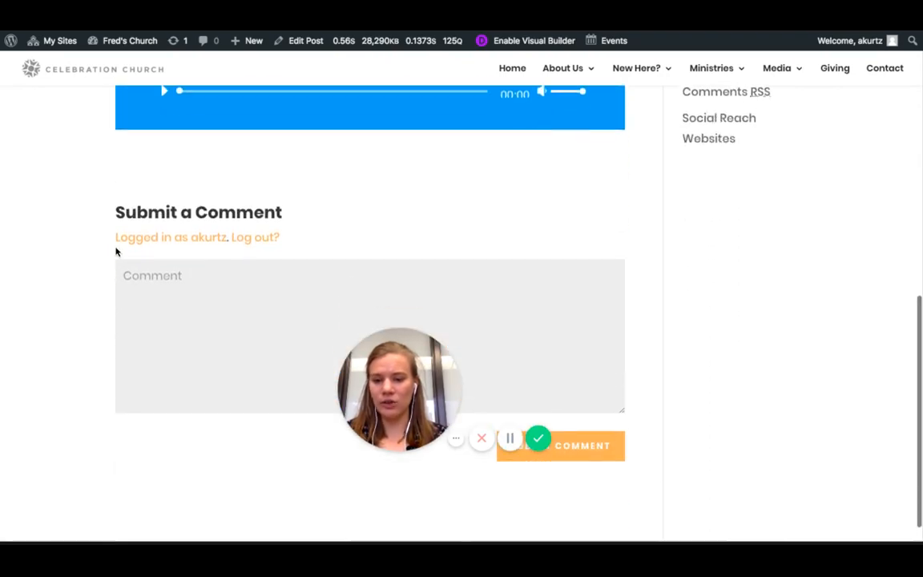
scroll(89, 256, "up", 4)
scroll(89, 255, "up", 3)
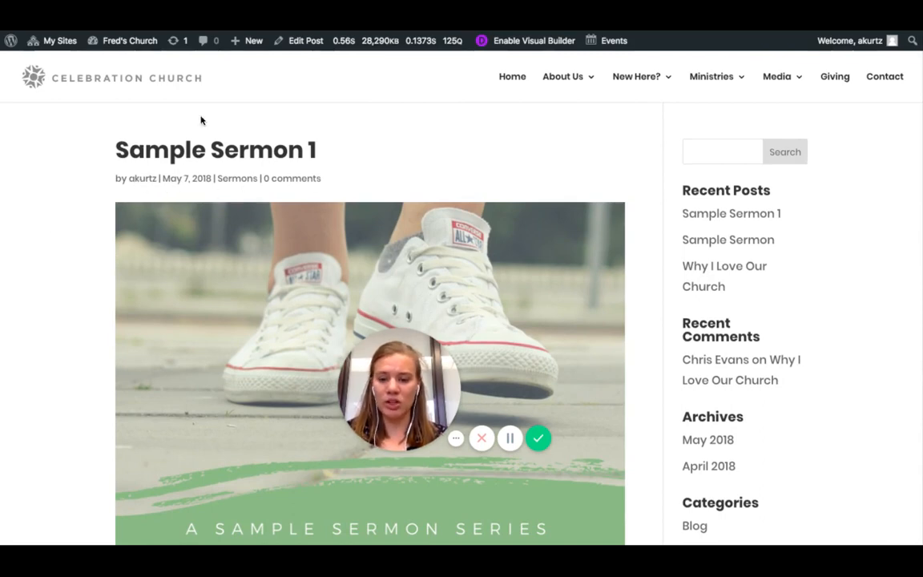
Use Quick Edit in the admin's post list to set Sample Sermon 1's publish date to April 1, 2018.
mouse_move(112, 41)
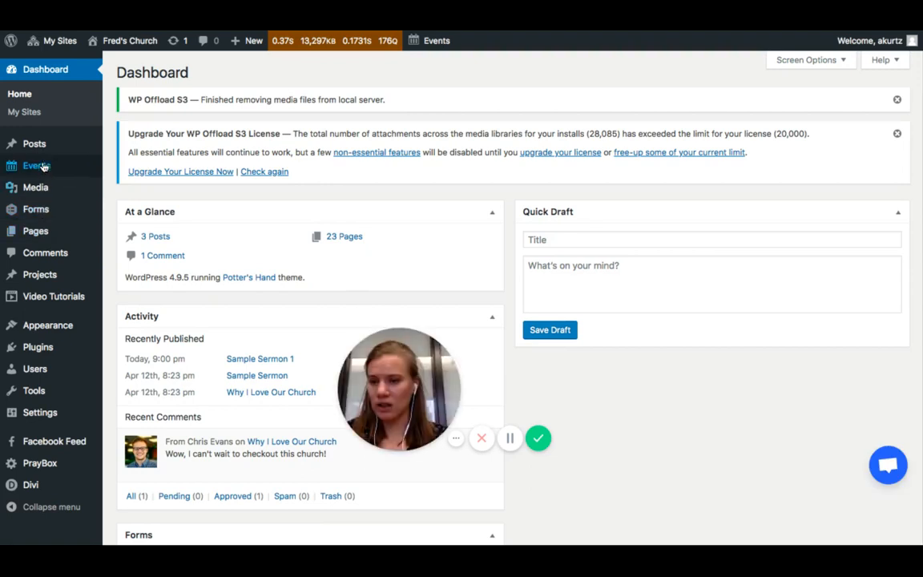
mouse_move(44, 153)
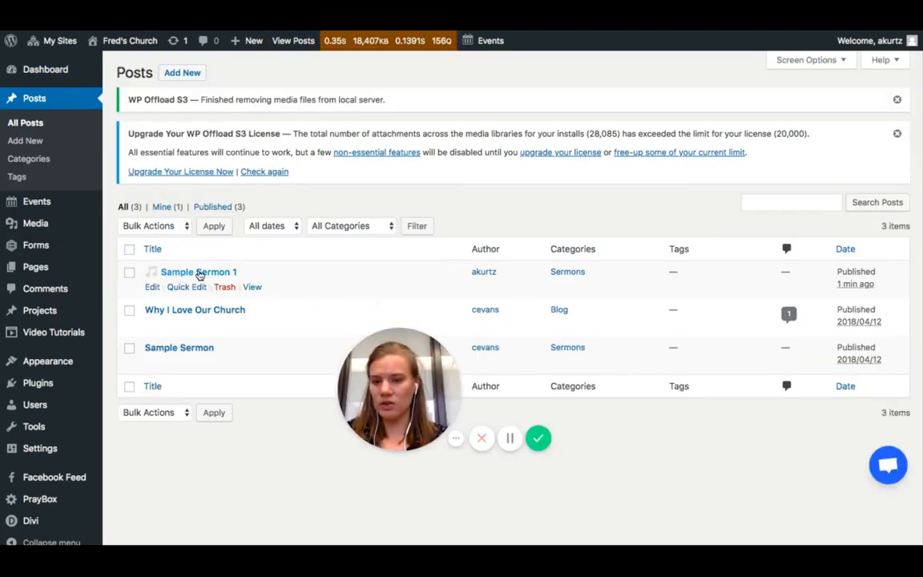
left_click(186, 286)
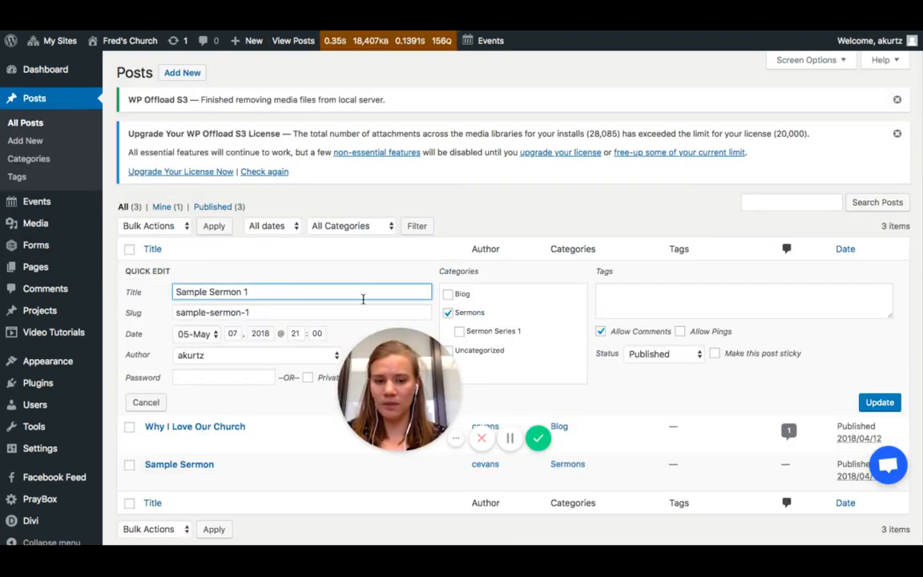
scroll(545, 312, "down", 2)
left_click(209, 289)
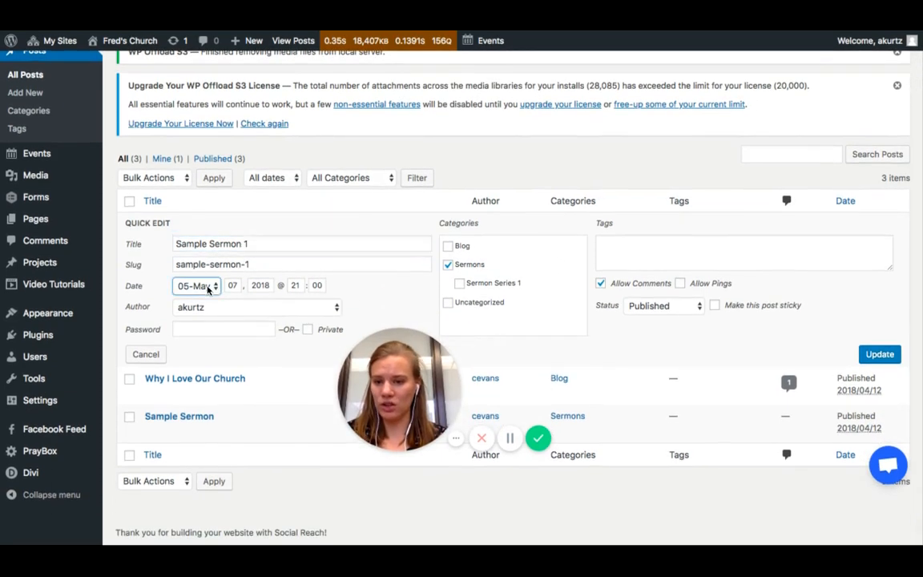
key("Up")
left_click(234, 286)
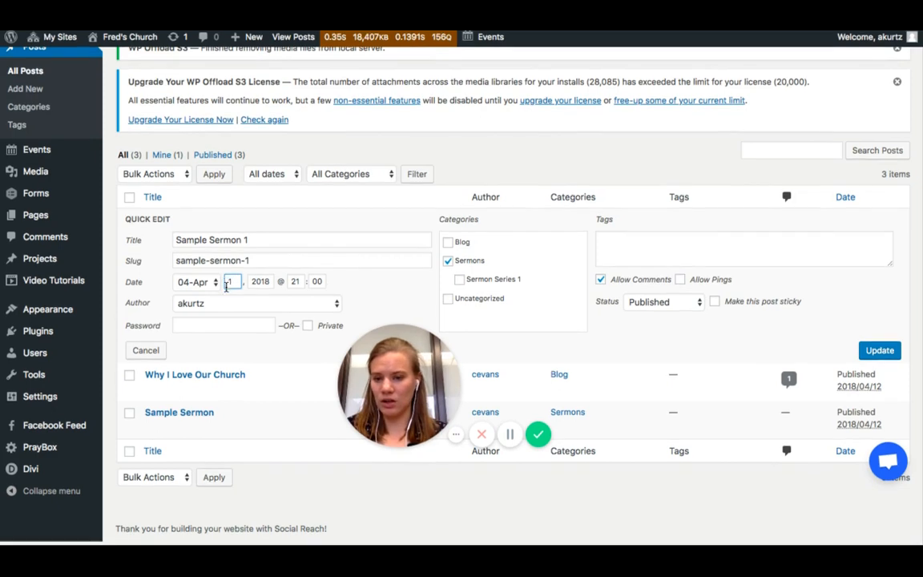
left_click(883, 357)
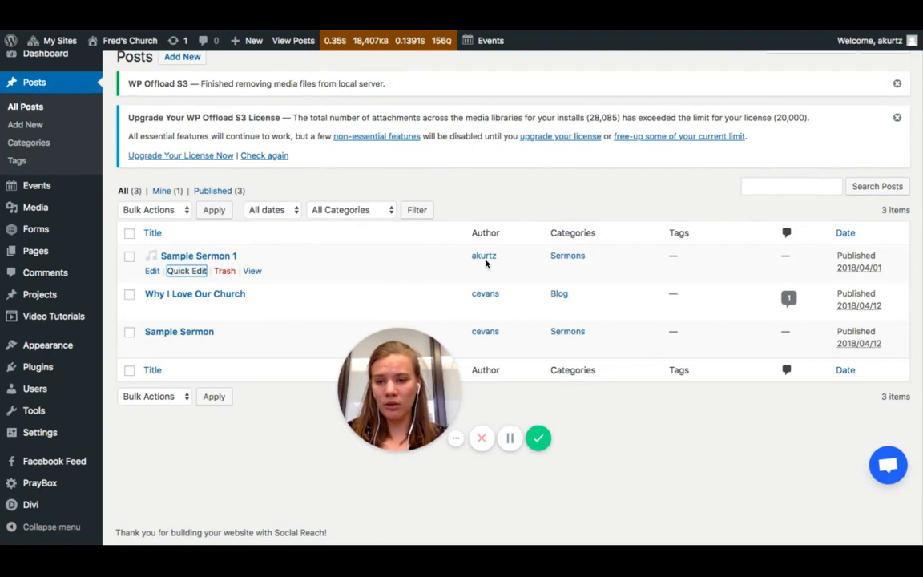
Select Sample Sermon 1, Why I Love Our Church and Sample Sermon, and open them together for bulk editing.
left_click(129, 256)
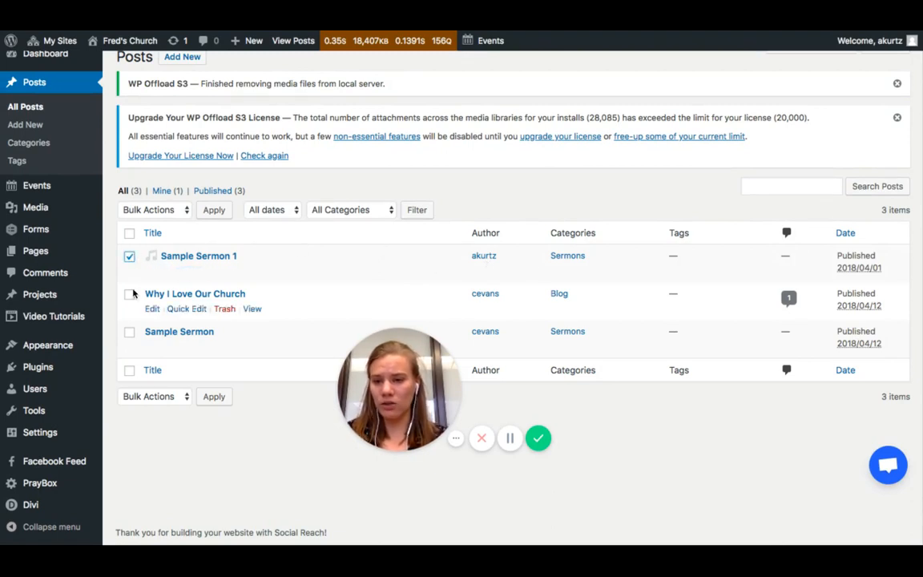
left_click(129, 294)
left_click(129, 332)
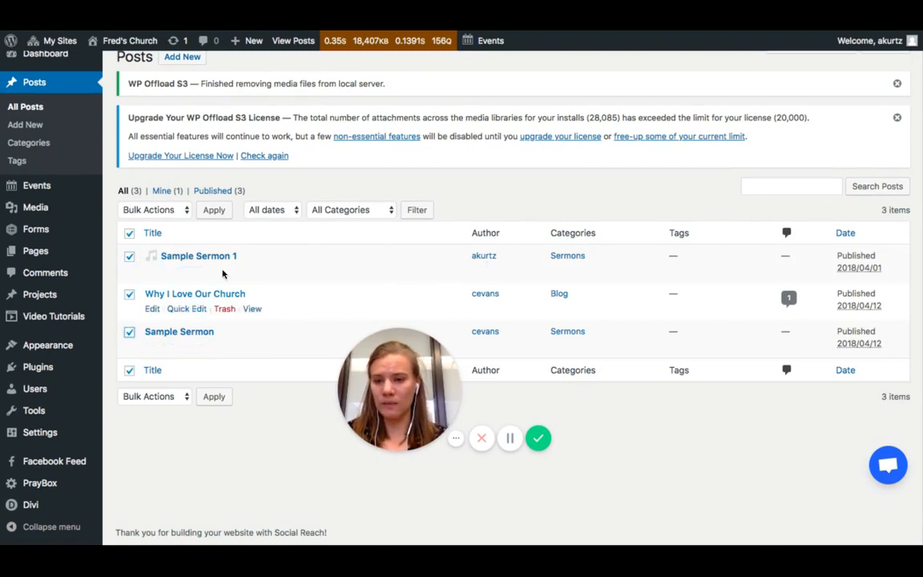
left_click(166, 215)
left_click(160, 230)
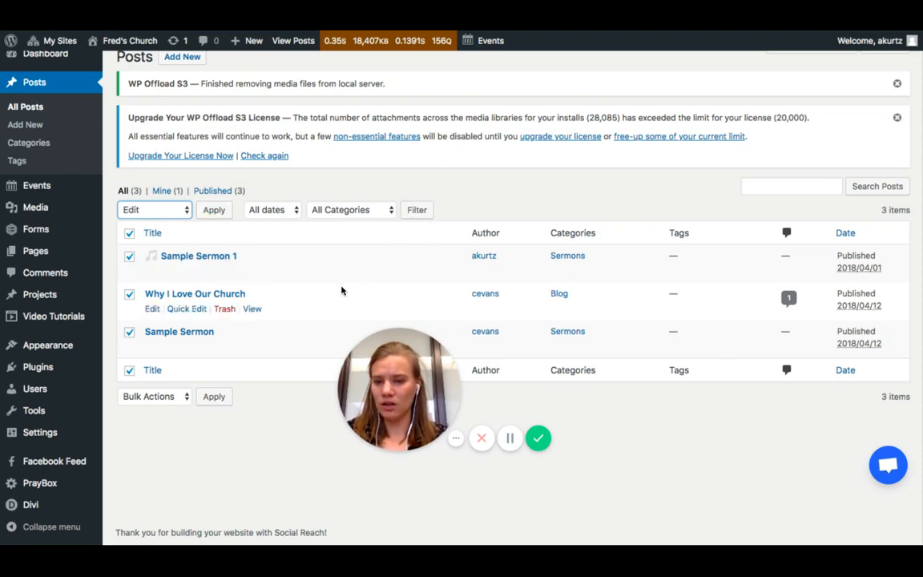
left_click(216, 210)
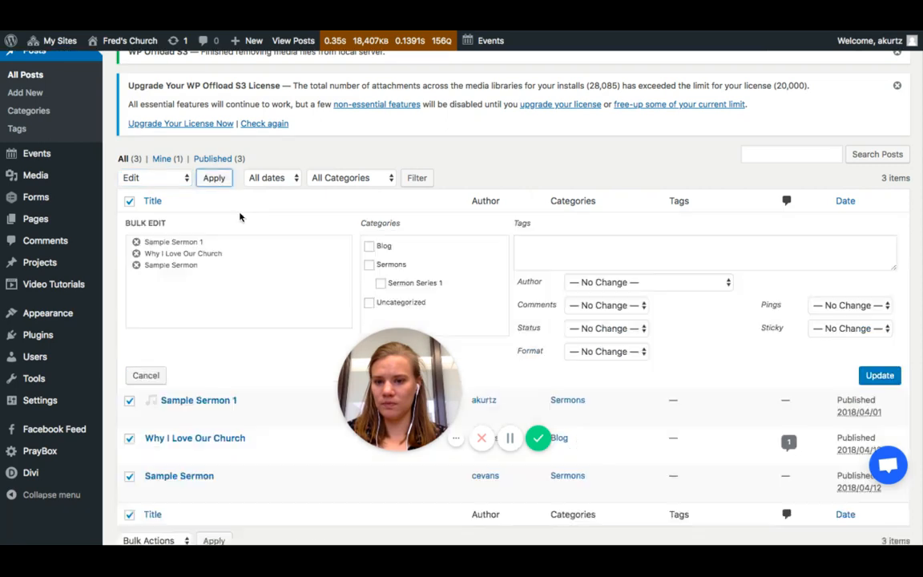
Check the Author choices in the bulk edit and update the posts with every setting left at No Change.
scroll(237, 268, "down", 3)
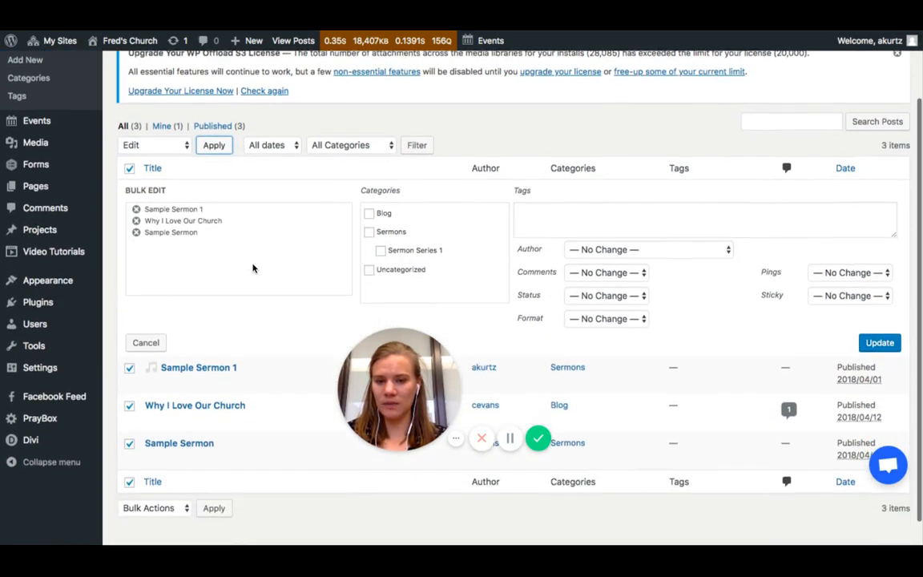
left_click(647, 223)
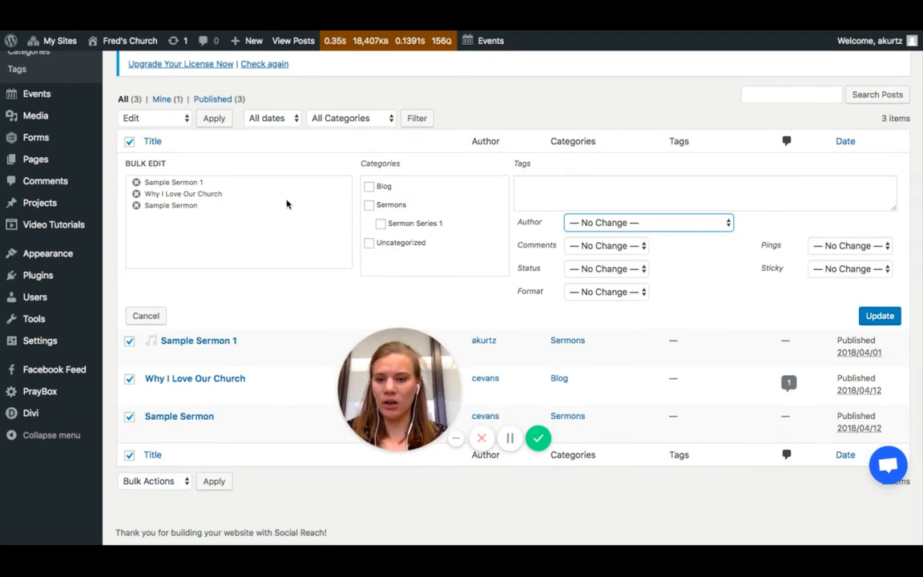
left_click(879, 315)
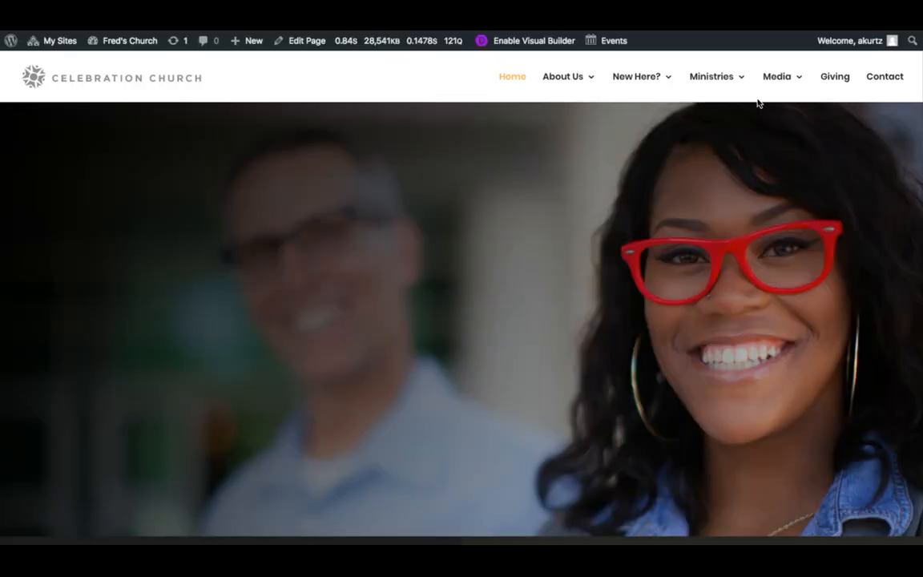
Open the live Sermons page, review the order of its sermon posts and enable the Visual Builder there.
mouse_move(773, 84)
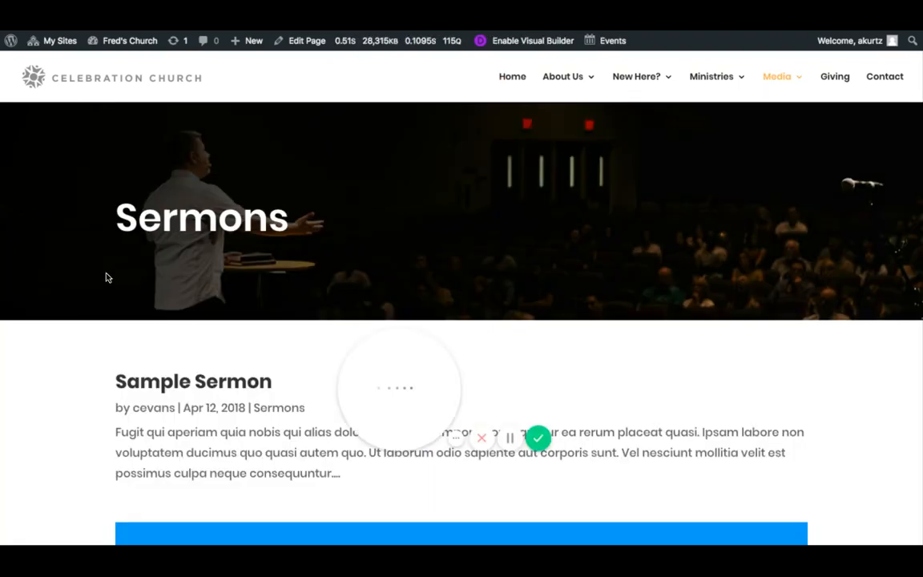
scroll(108, 275, "down", 3)
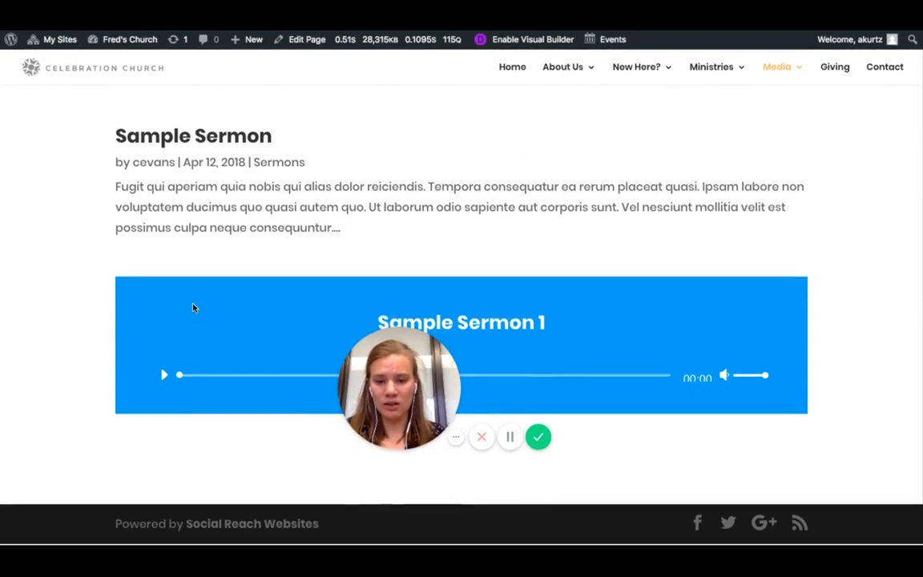
left_click_drag(398, 367, 627, 150)
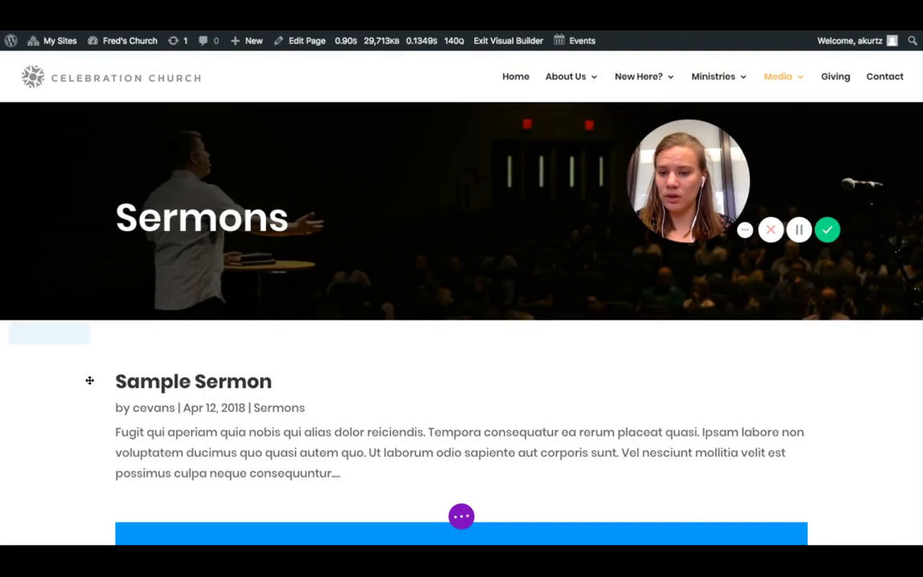
Open the settings of the sermon list's Blog module and review its post number, category, date format and excerpt options.
scroll(88, 379, "down", 3)
scroll(475, 374, "down", 2)
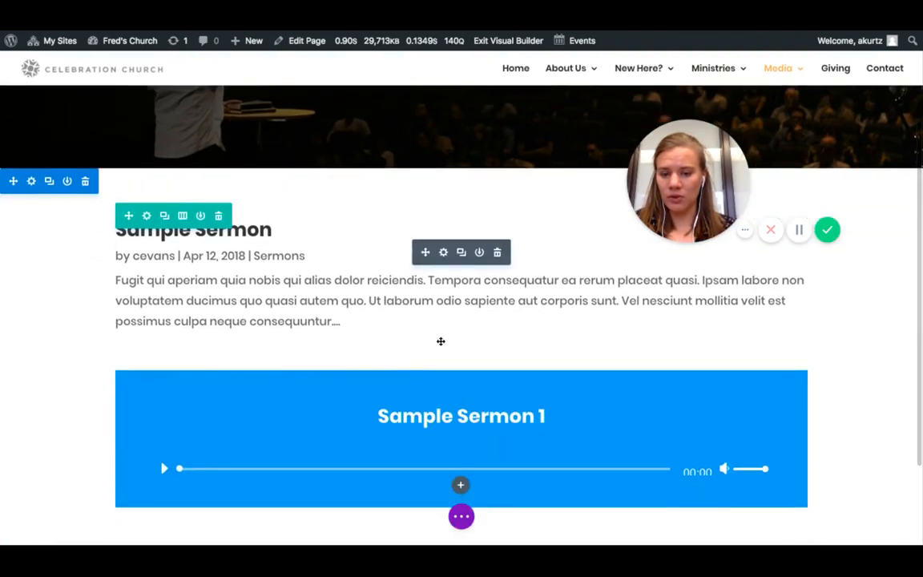
left_click(443, 253)
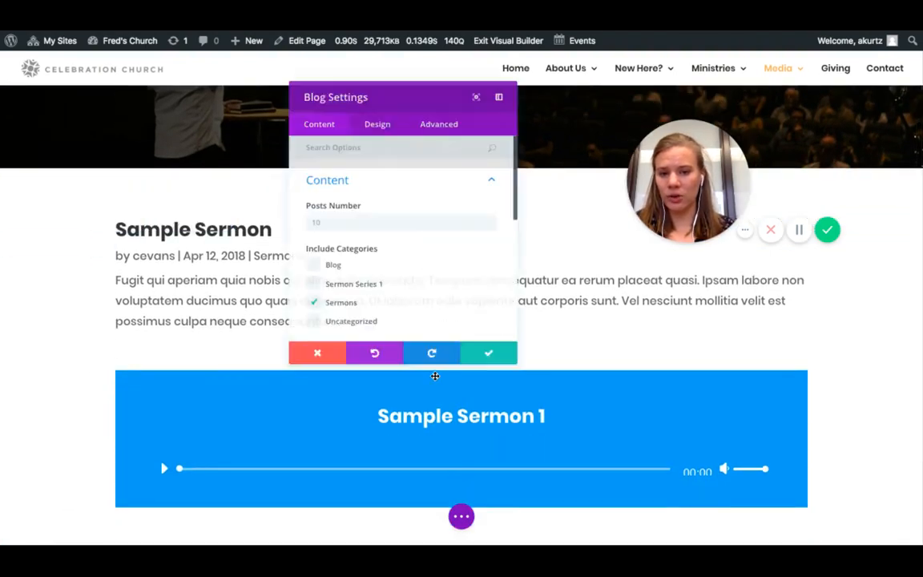
left_click_drag(376, 78, 179, 82)
scroll(185, 240, "down", 2)
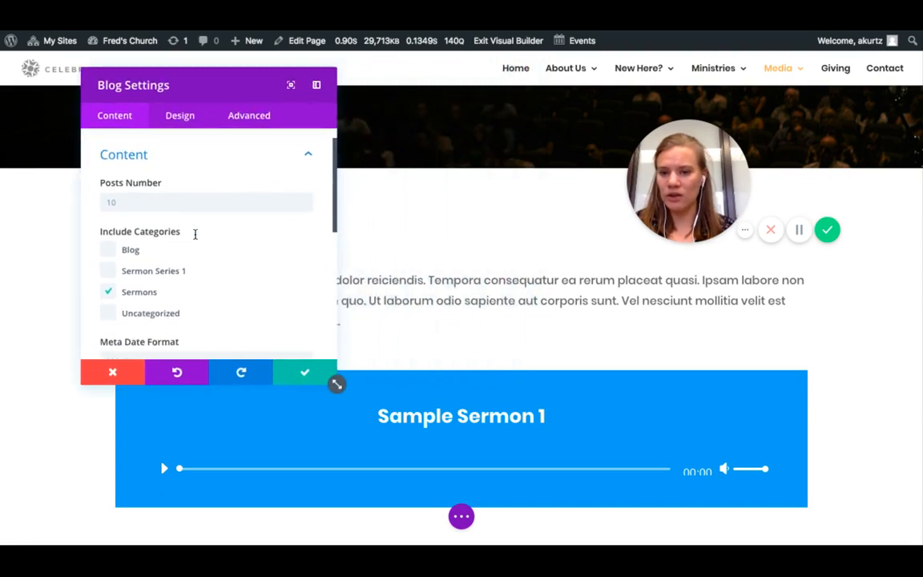
left_click(136, 189)
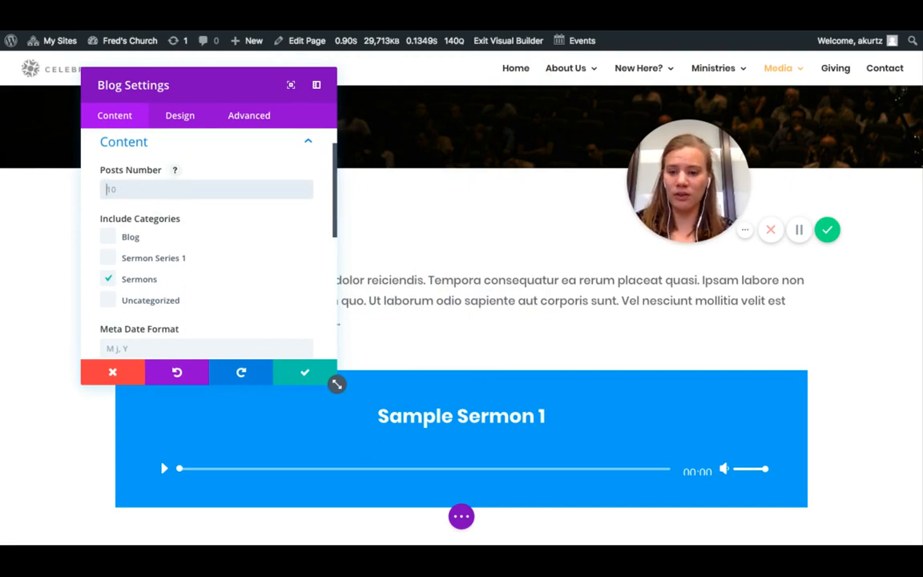
scroll(206, 240, "down", 5)
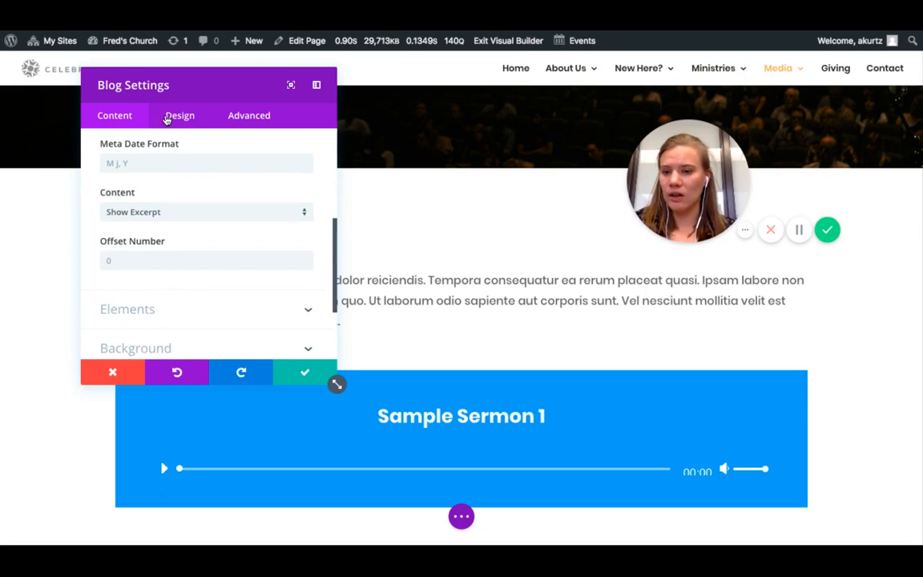
Change the Blog module's layout to Grid and check how the sermon posts are arranged on the page.
left_click(178, 117)
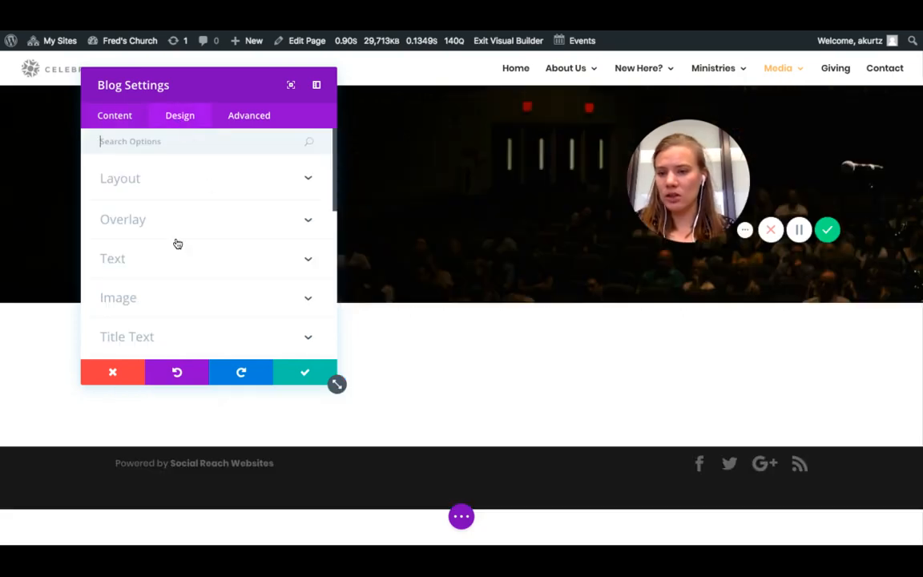
left_click(152, 184)
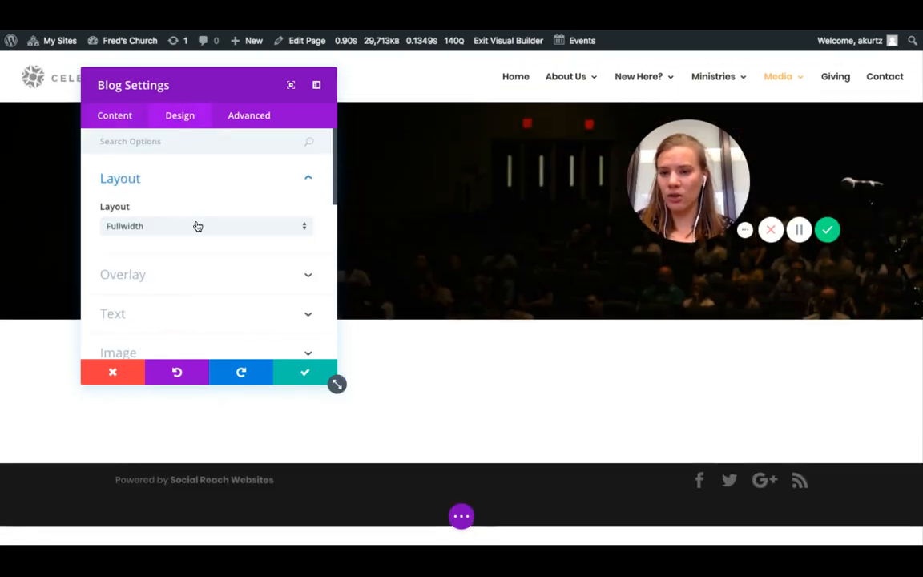
left_click(176, 196)
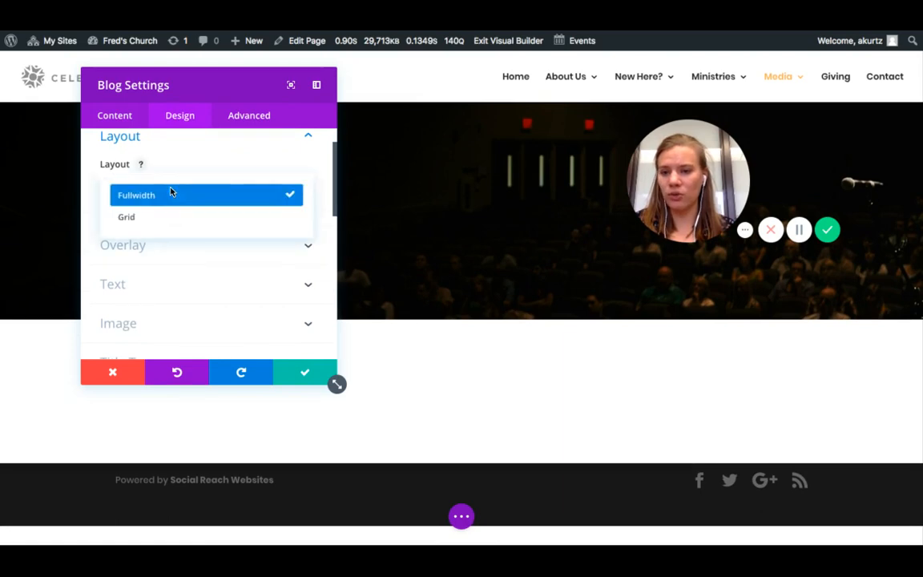
left_click(163, 218)
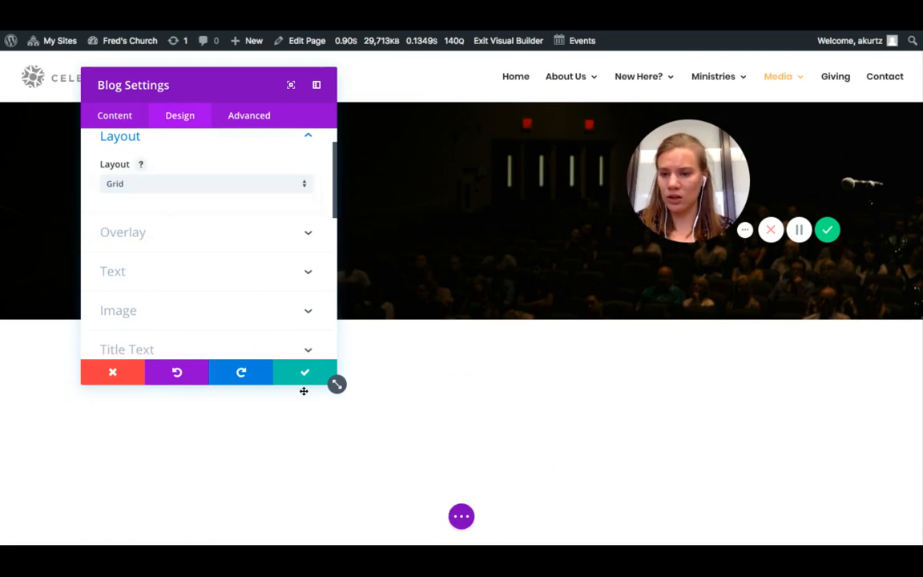
scroll(398, 439, "down", 3)
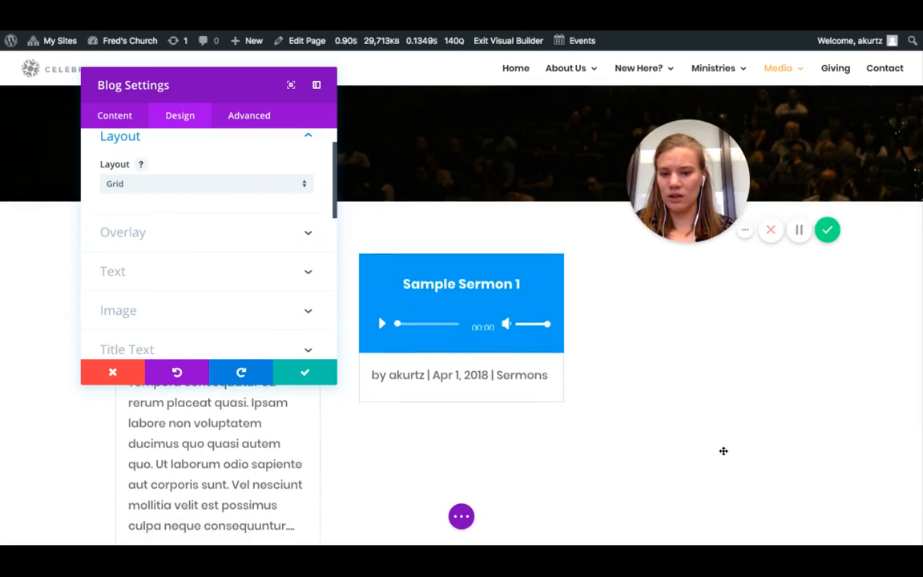
Look over the Blog module's image options and set its pagination text size to about 17px.
left_click(148, 309)
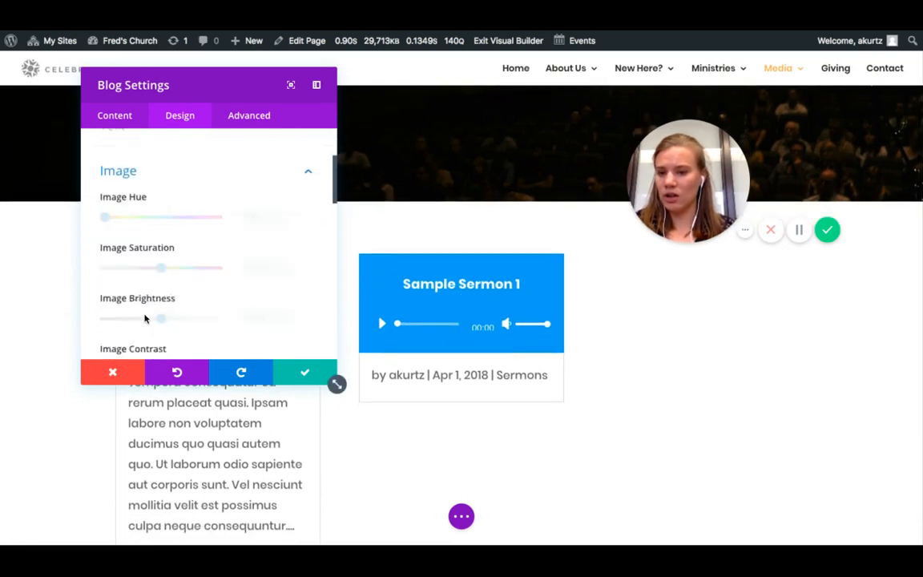
left_click(170, 161)
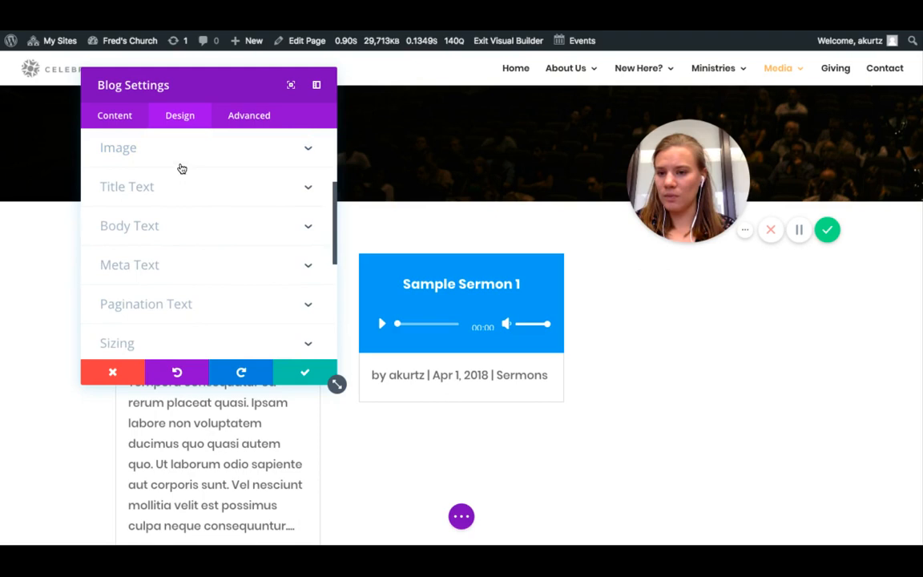
scroll(168, 264, "down", 2)
left_click(171, 249)
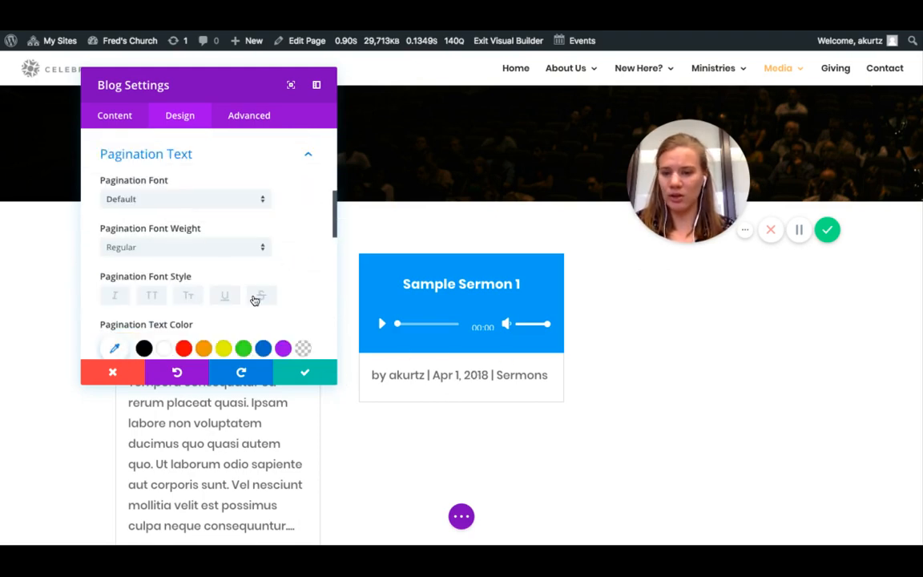
scroll(296, 287, "down", 3)
scroll(241, 285, "up", 2)
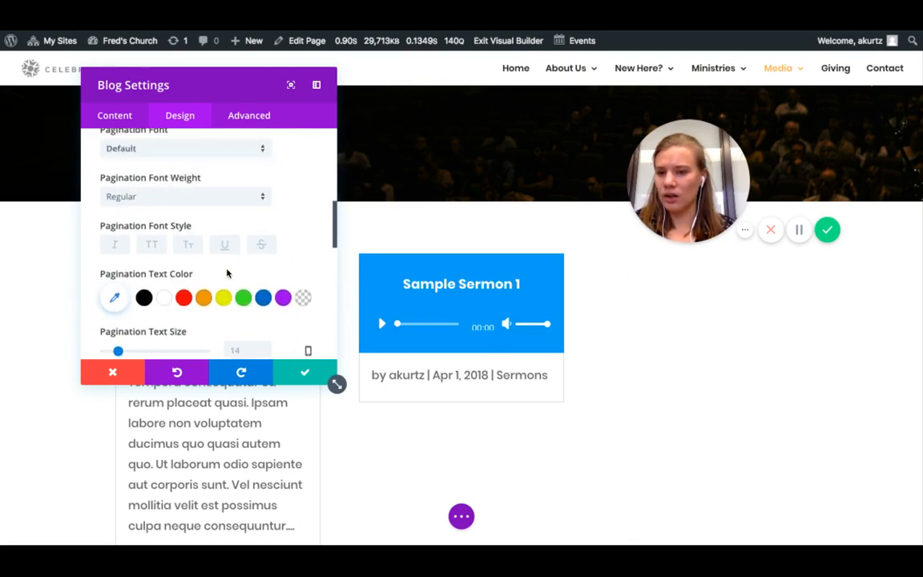
scroll(280, 268, "down", 5)
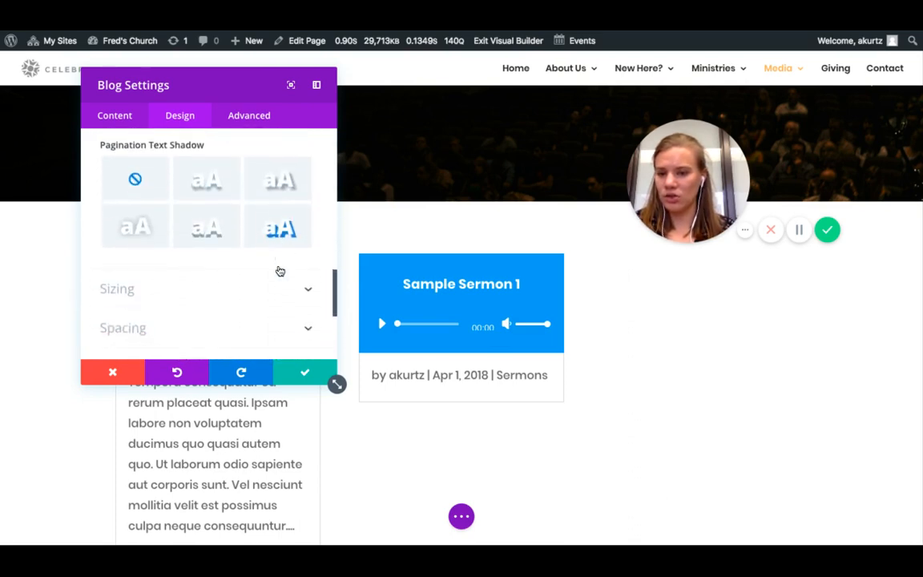
scroll(276, 273, "down", 2)
scroll(269, 273, "up", 6)
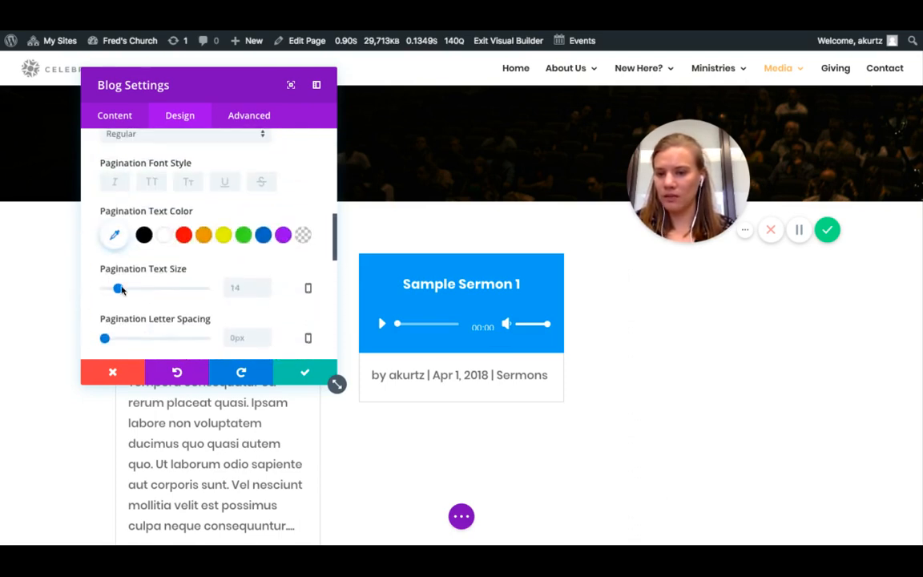
left_click_drag(119, 290, 137, 288)
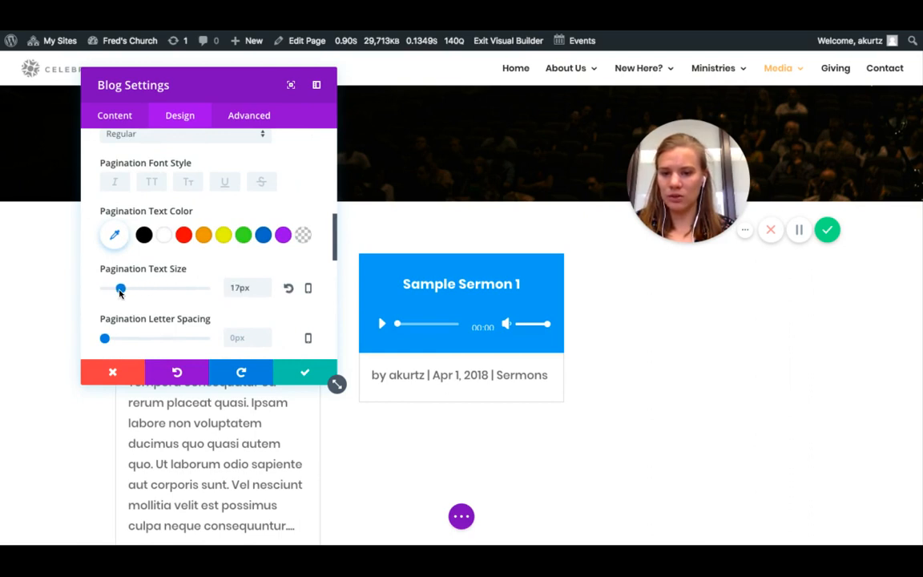
Look through the Blog module's remaining design options, including the Meta Text and general Text settings.
scroll(159, 299, "down", 8)
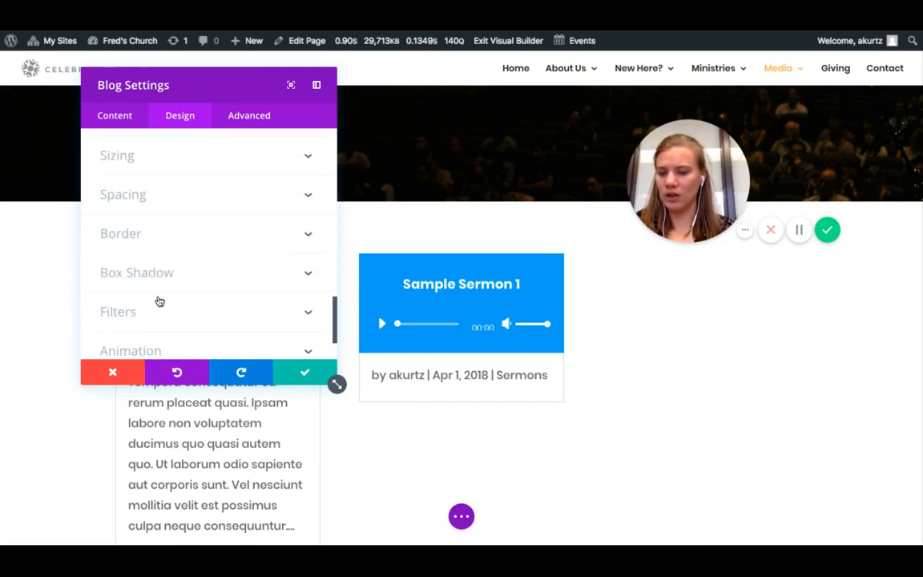
scroll(158, 302, "up", 2)
scroll(161, 304, "down", 3)
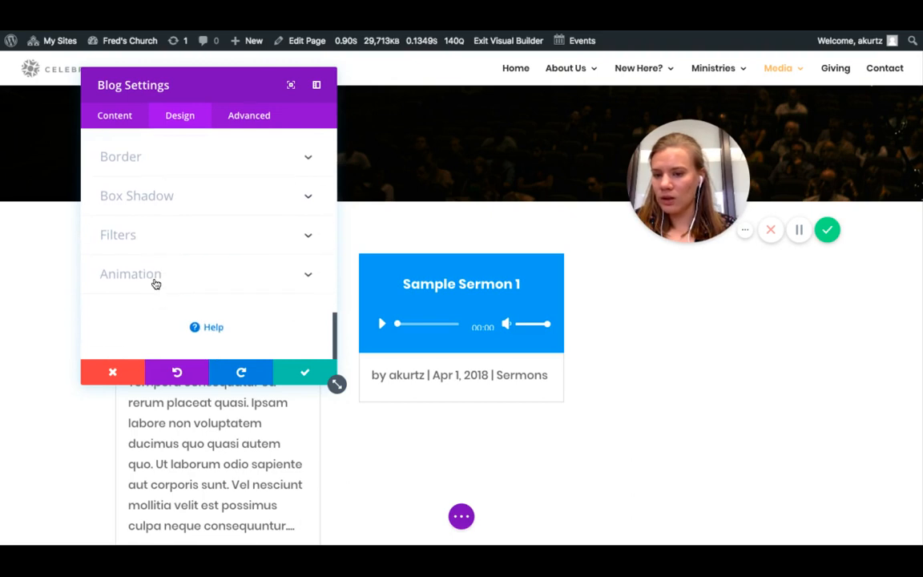
scroll(164, 305, "up", 10)
scroll(163, 281, "up", 5)
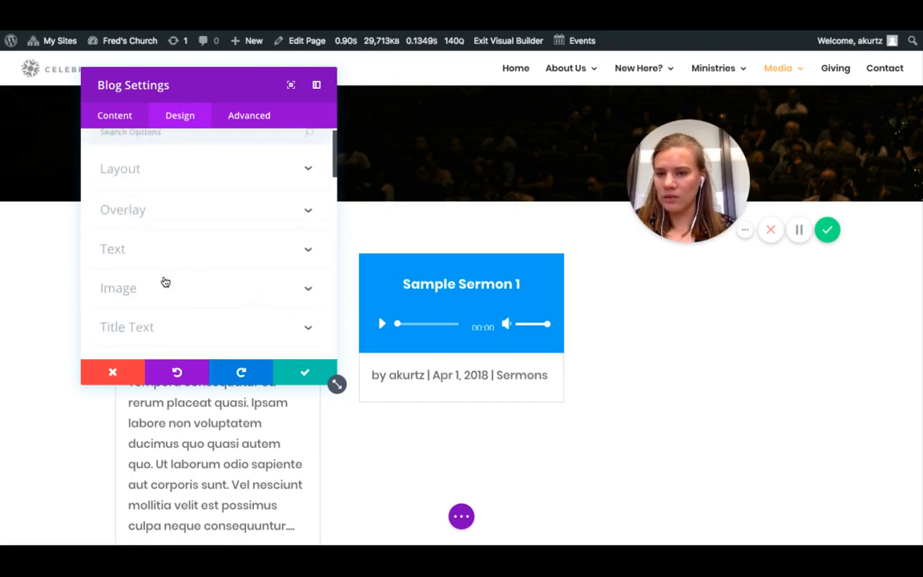
scroll(158, 290, "down", 3)
left_click(154, 285)
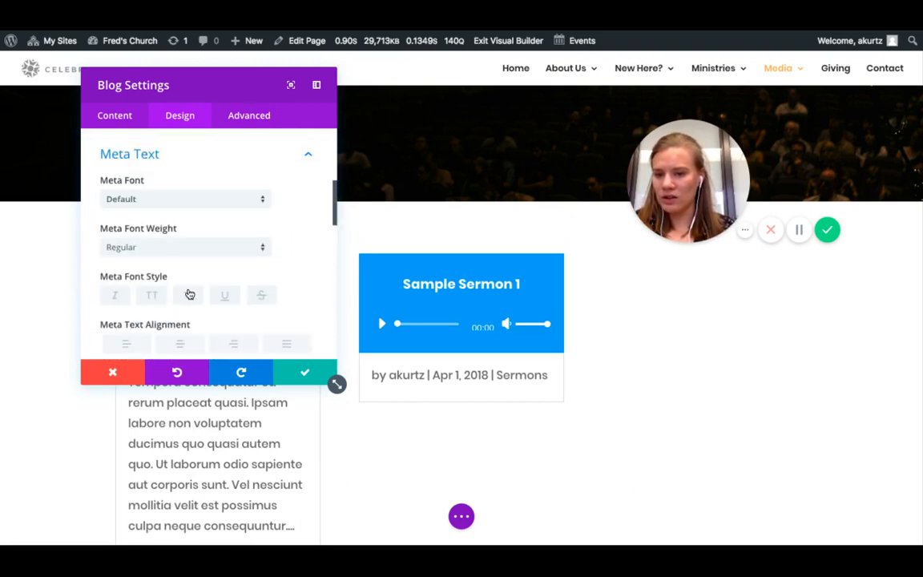
scroll(185, 291, "down", 2)
scroll(187, 291, "up", 6)
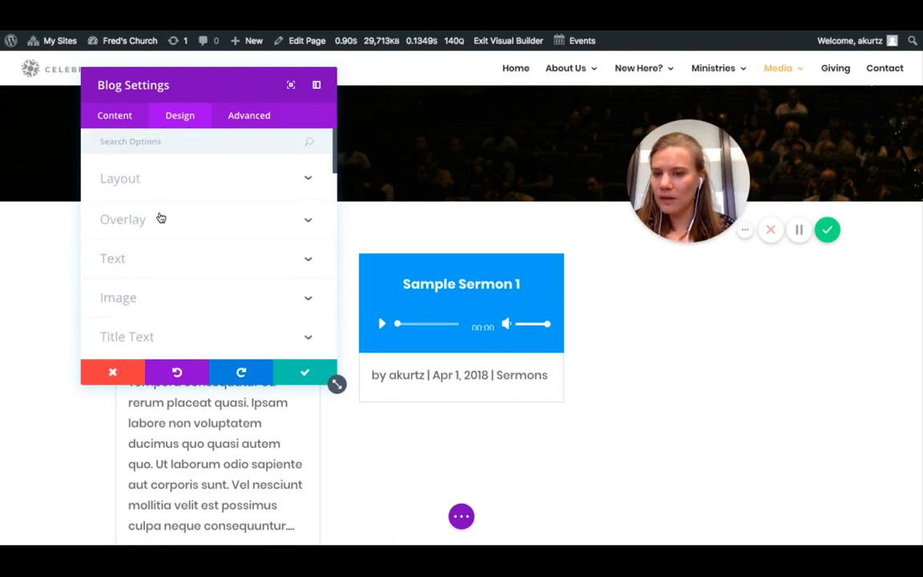
double_click(164, 258)
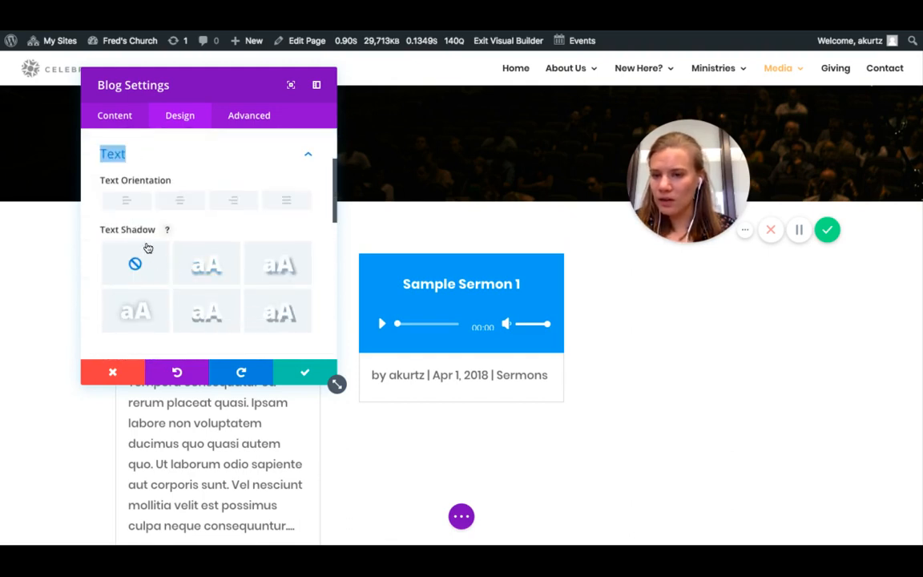
left_click(170, 161)
Review the Blog module's content options and the display switches for featured image, author, date, categories, comment count and pagination.
left_click(110, 118)
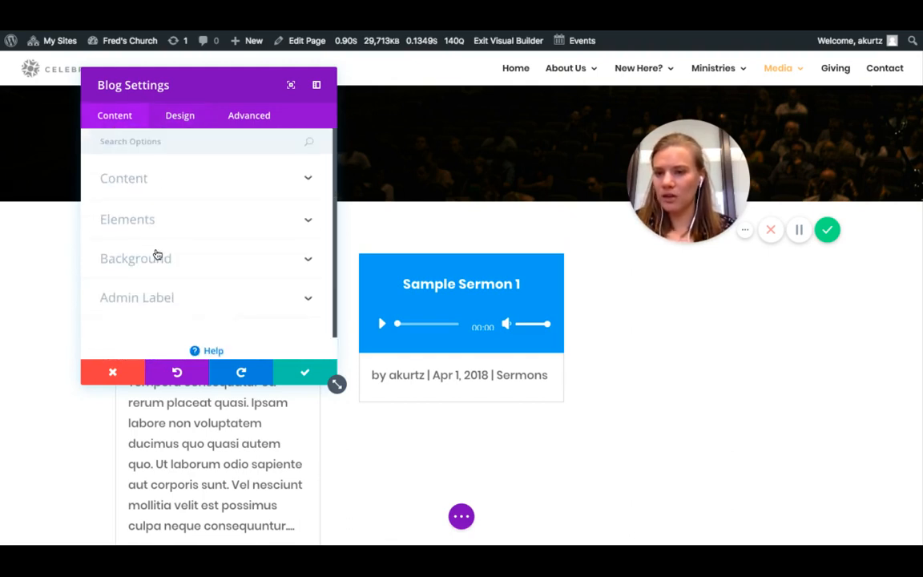
left_click(145, 184)
scroll(201, 269, "down", 1)
scroll(211, 277, "down", 3)
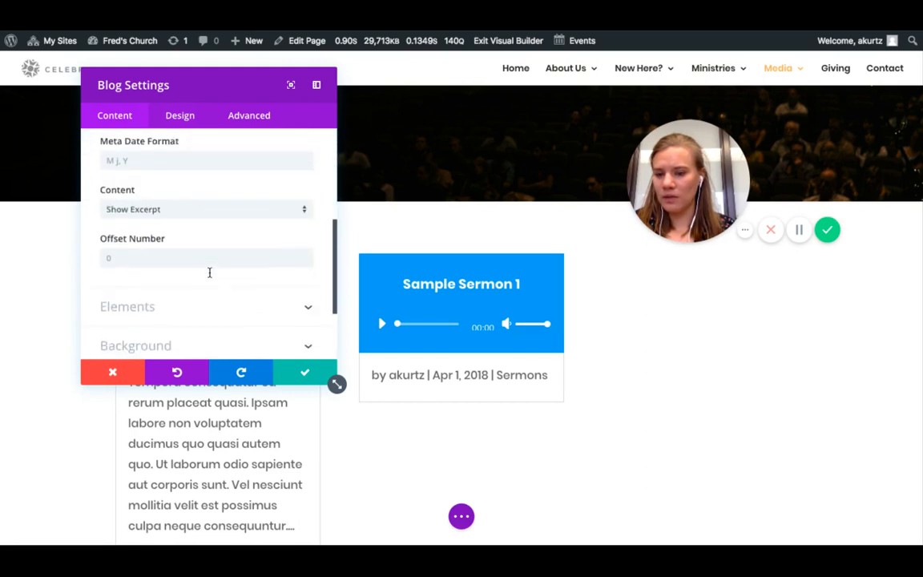
left_click(201, 290)
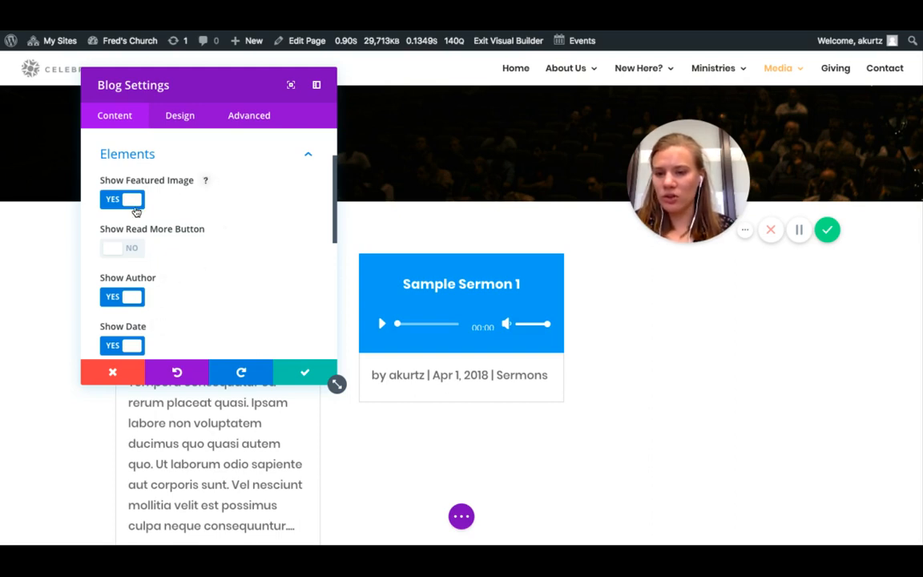
scroll(164, 268, "down", 1)
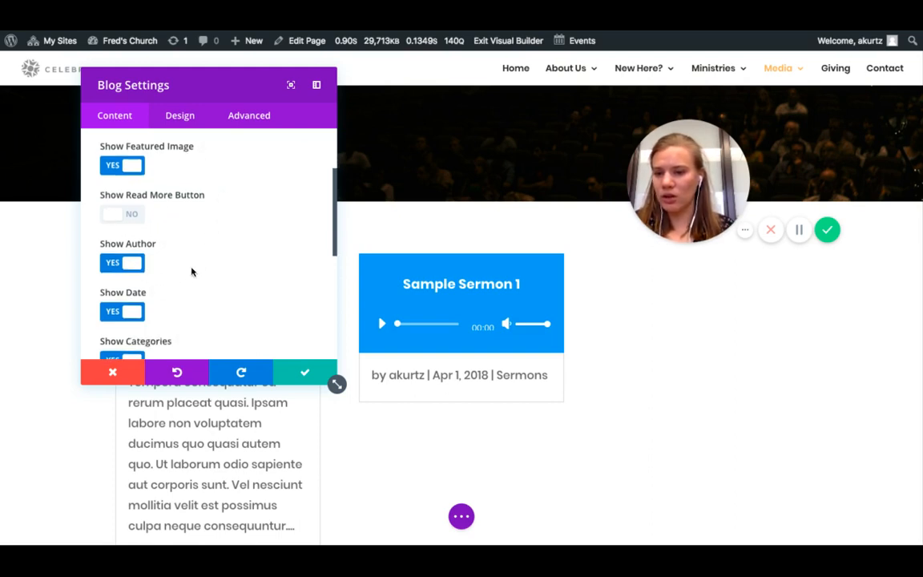
scroll(177, 252, "down", 1)
scroll(189, 265, "down", 1)
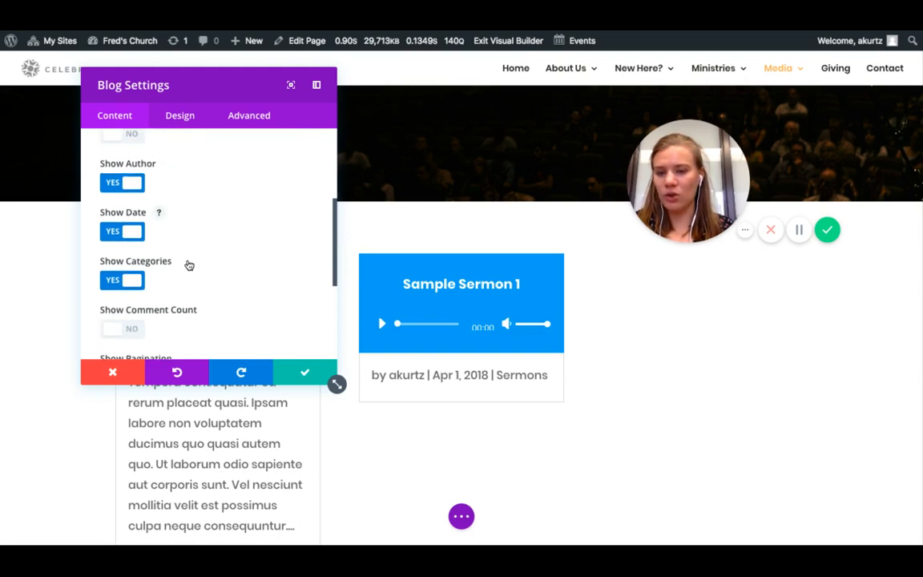
scroll(184, 240, "down", 1)
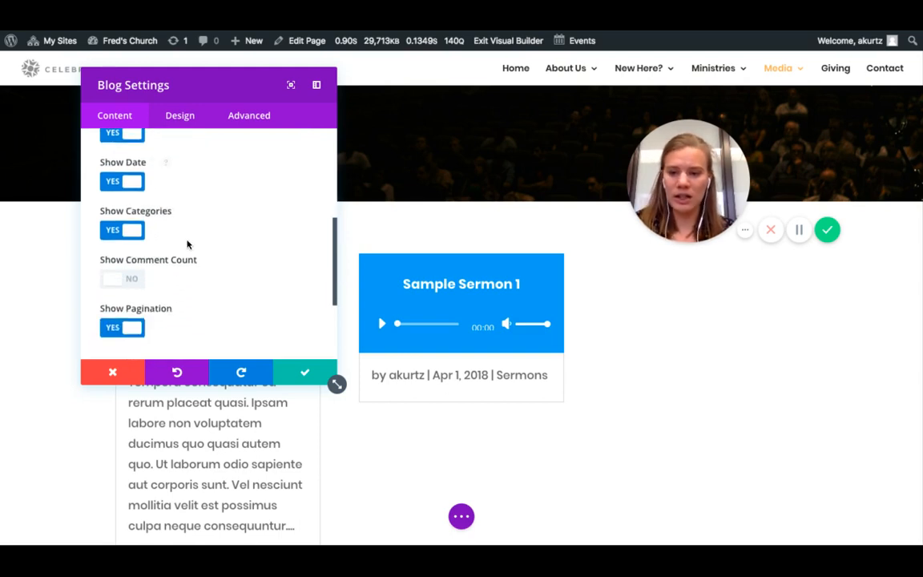
Turn Show Pagination off to check its effect on the sermon list, and turn it back on.
left_click(127, 326)
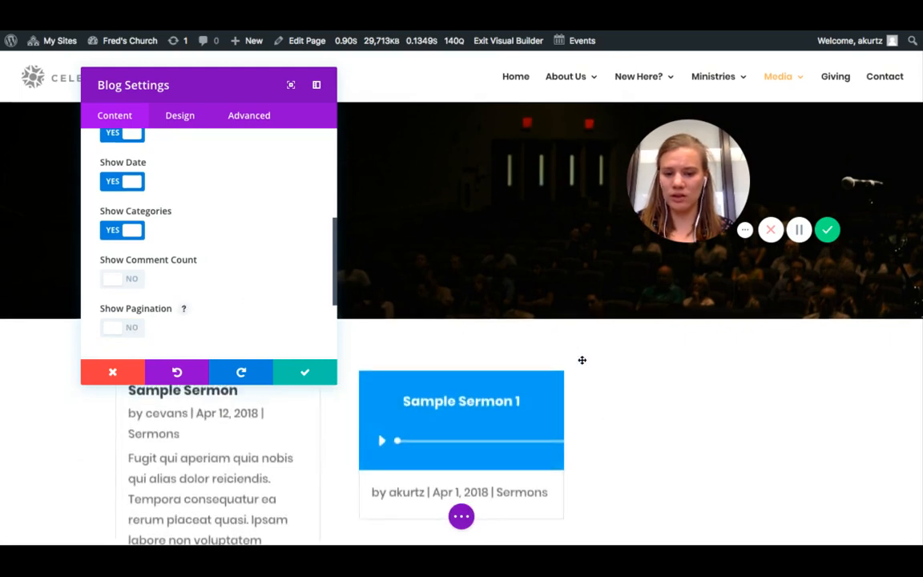
scroll(528, 410, "down", 2)
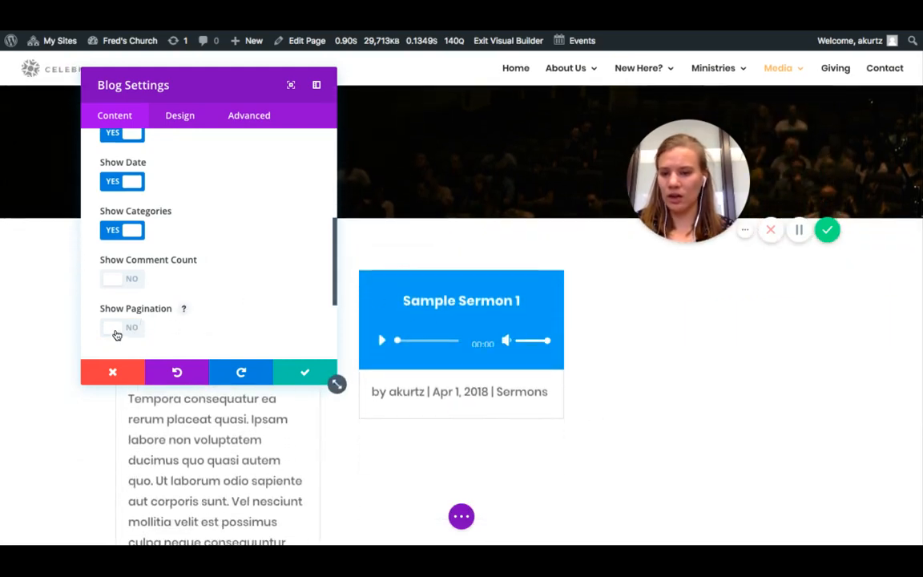
left_click(118, 327)
Collapse the Elements options, save the Blog module's settings and review the sermon grid on the page.
scroll(184, 213, "up", 5)
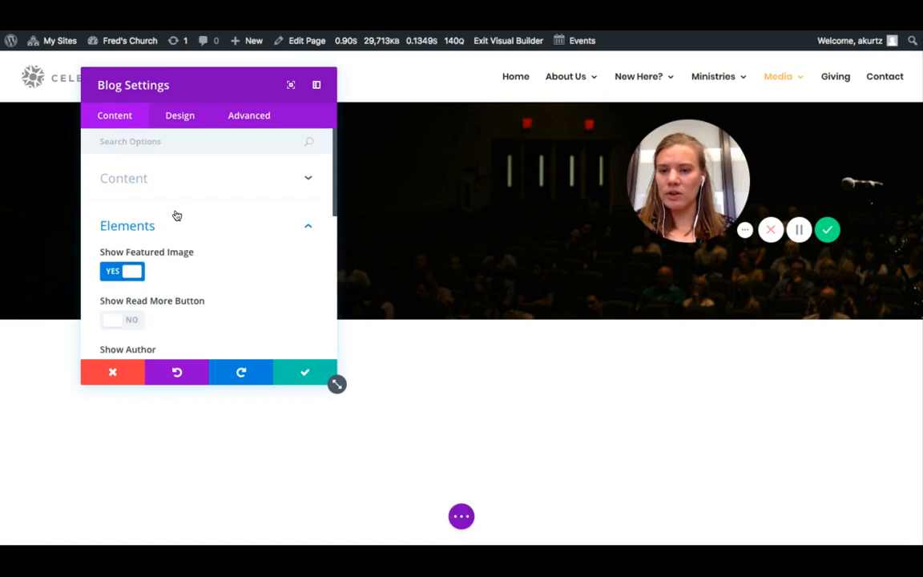
left_click(155, 230)
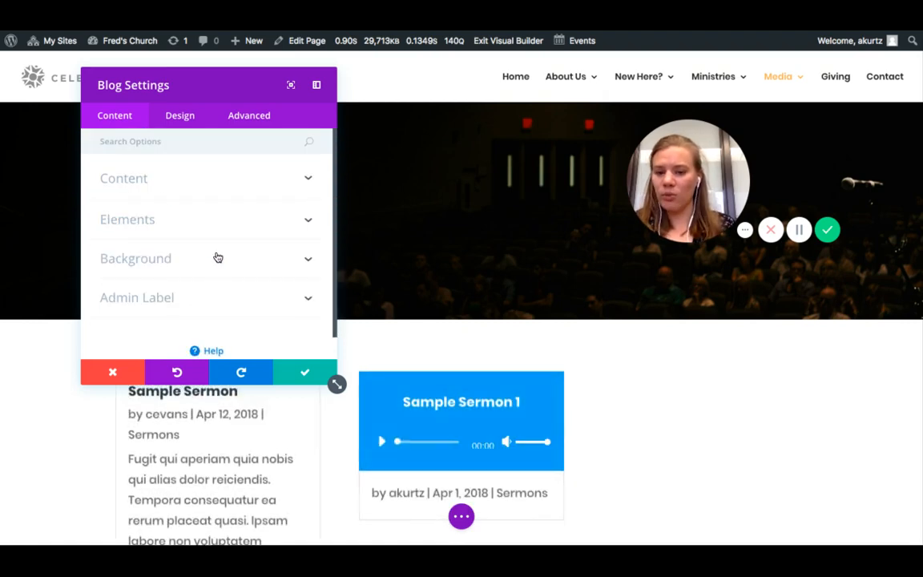
left_click(306, 374)
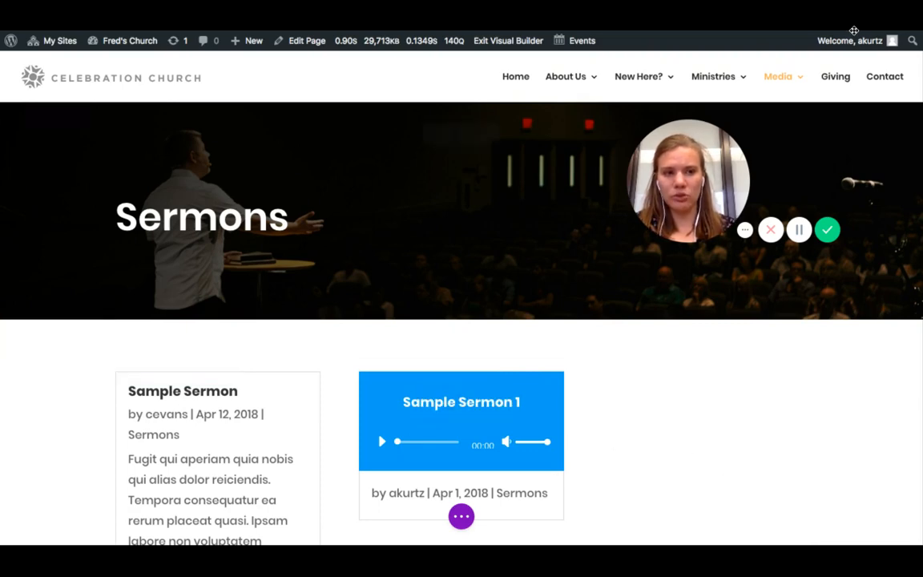
scroll(595, 433, "down", 2)
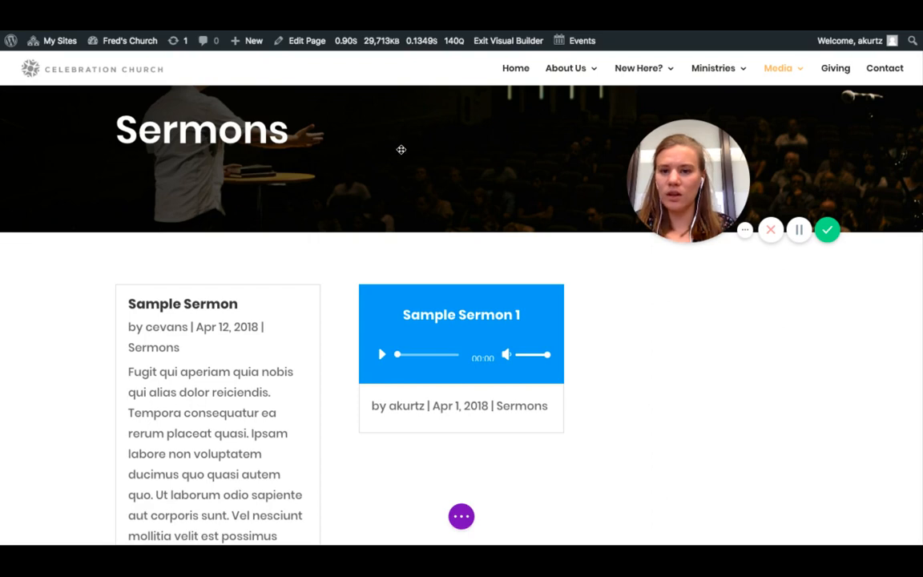
Go back to the site dashboard, start a new post and title it "Sample Video".
scroll(653, 370, "up", 2)
scroll(655, 367, "up", 1)
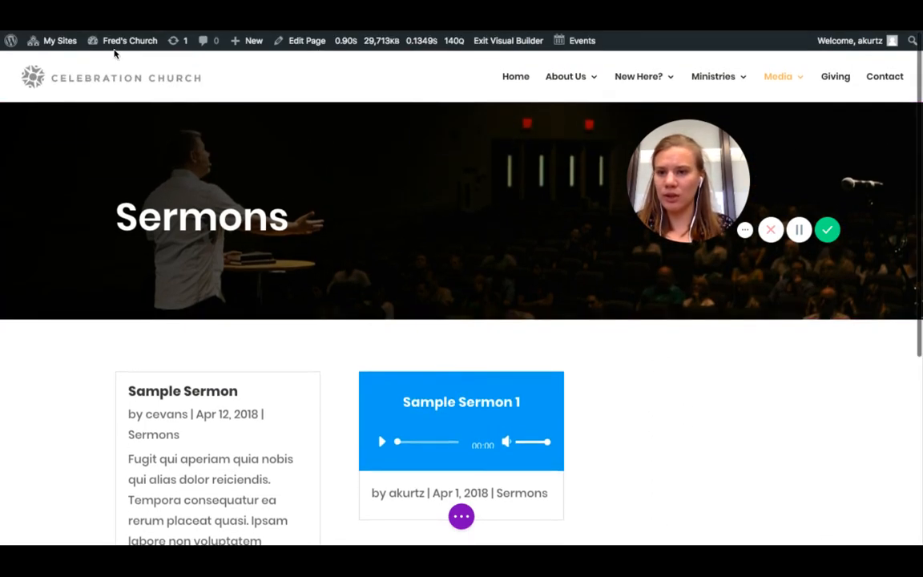
left_click(113, 65)
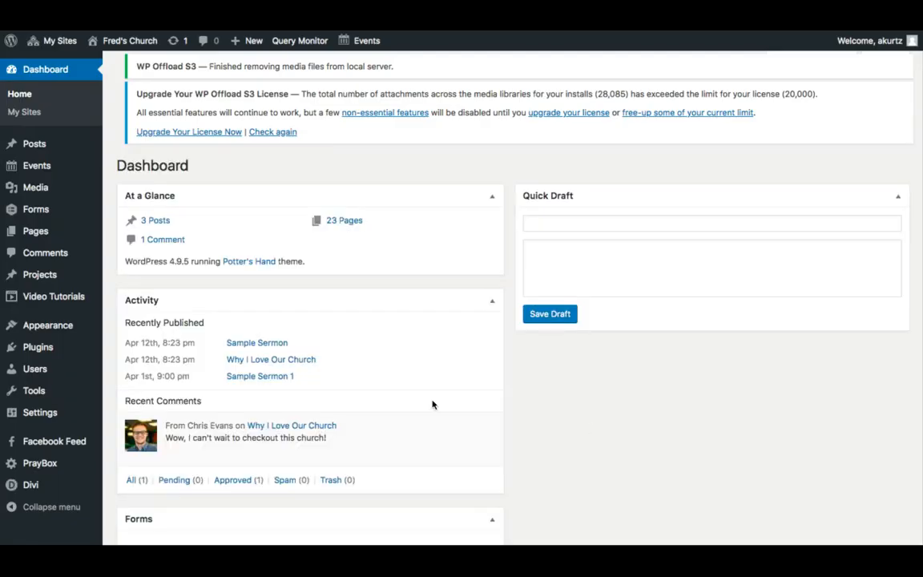
mouse_move(96, 138)
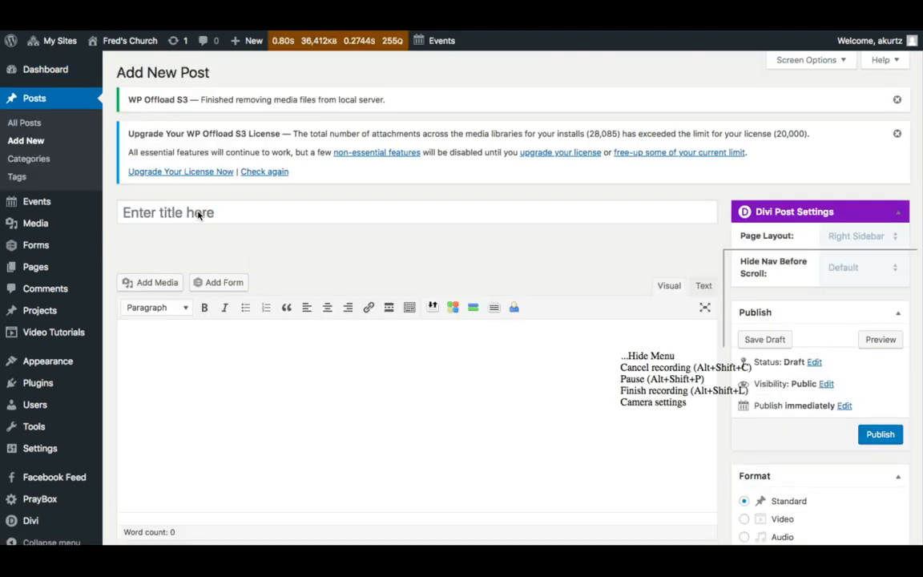
left_click(199, 215)
type("S")
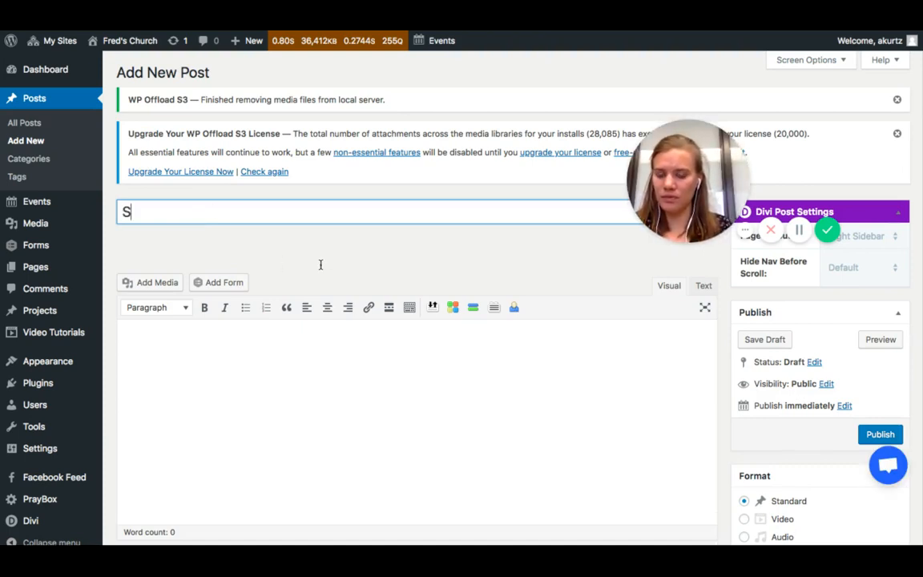
type("ample Video")
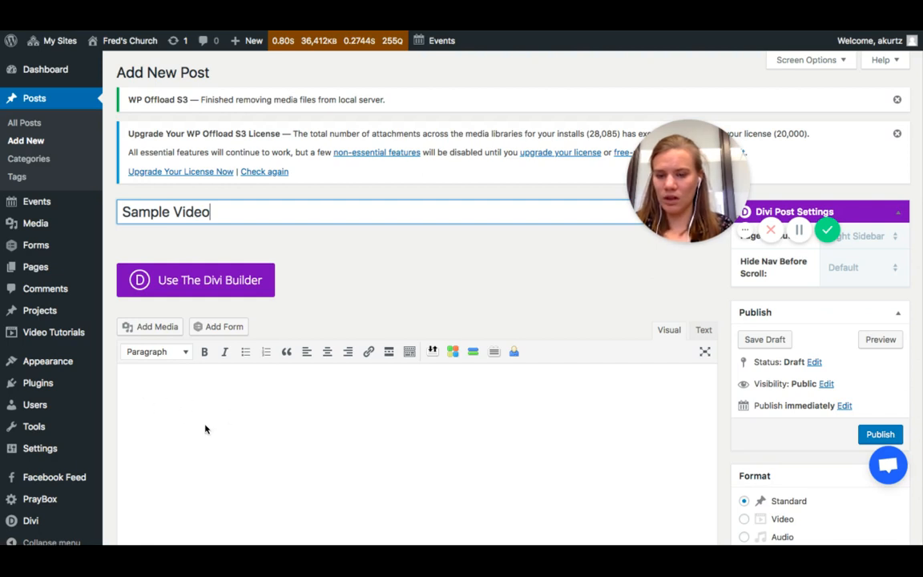
left_click(206, 422)
scroll(176, 393, "down", 1)
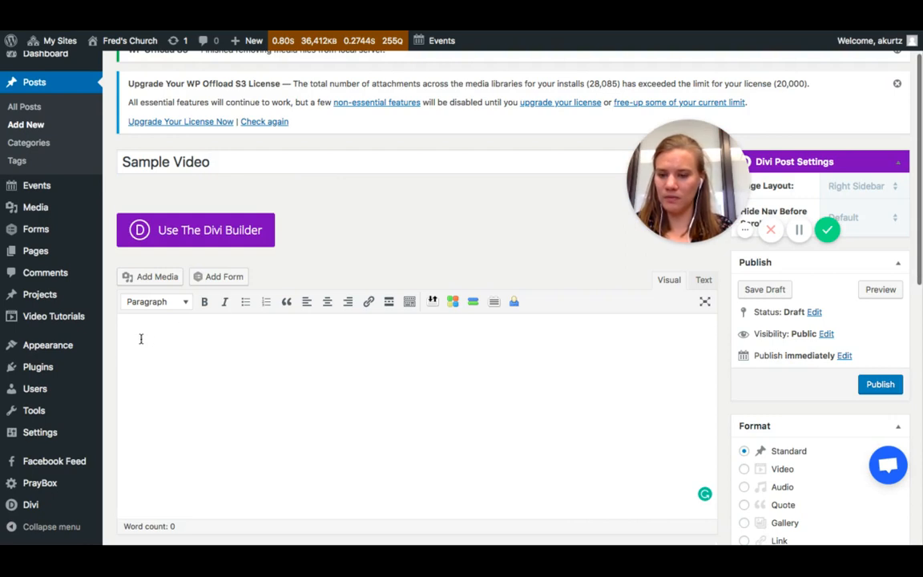
type("https://www.youtube.com/watch?v=kiVYvuC7RO4")
type("https://www.youtube.com/watch?v=kiVYvuC7RO4")
key("ctrl+a")
key("BackSpace")
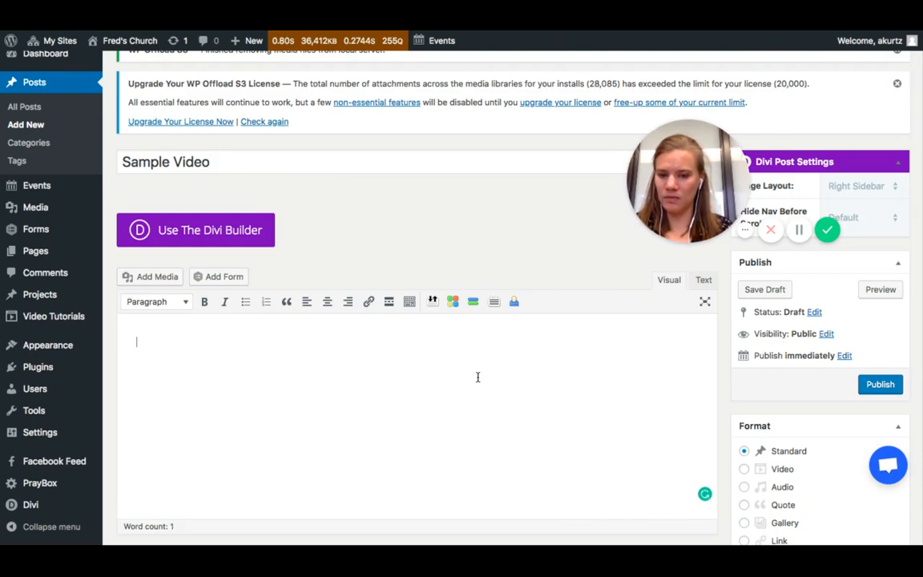
type("https://www.youtube.com/watch?v=kIVYvuC7RO4")
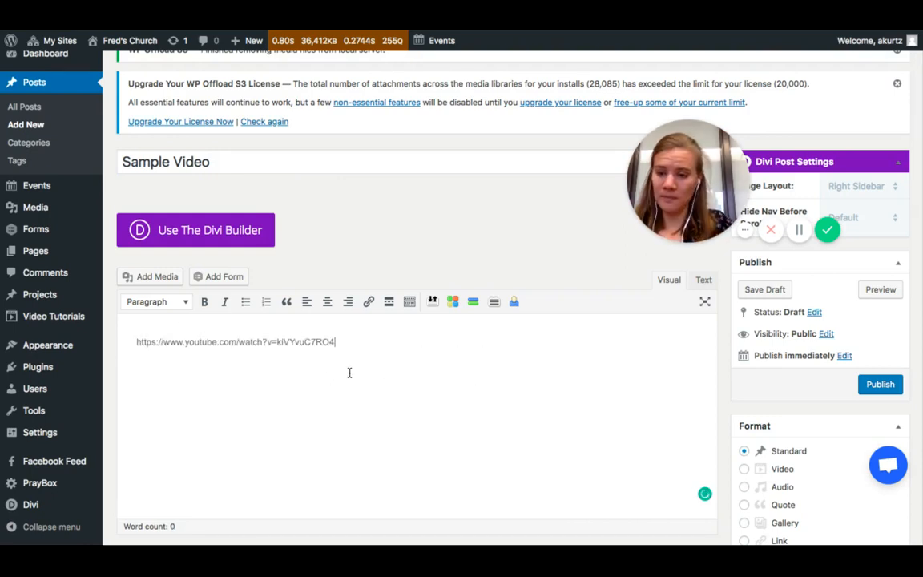
scroll(425, 438, "down", 1)
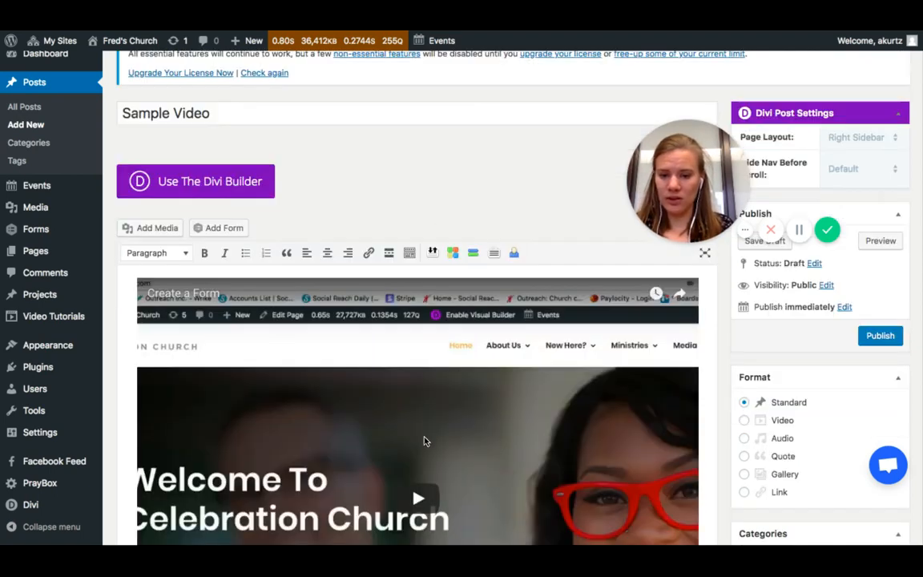
scroll(424, 437, "down", 5)
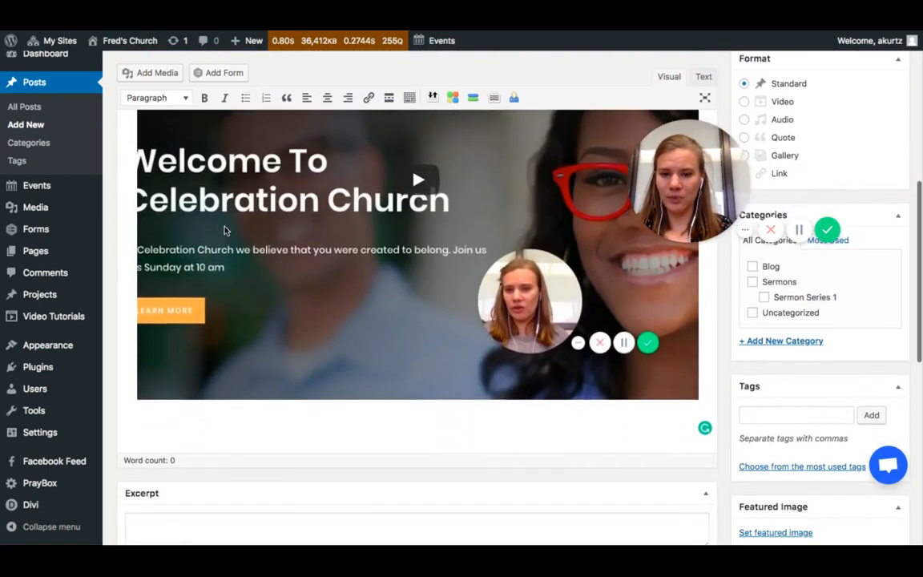
Set the post format to Video and use the Fresh Start image from the media library as its featured image.
scroll(412, 420, "up", 5)
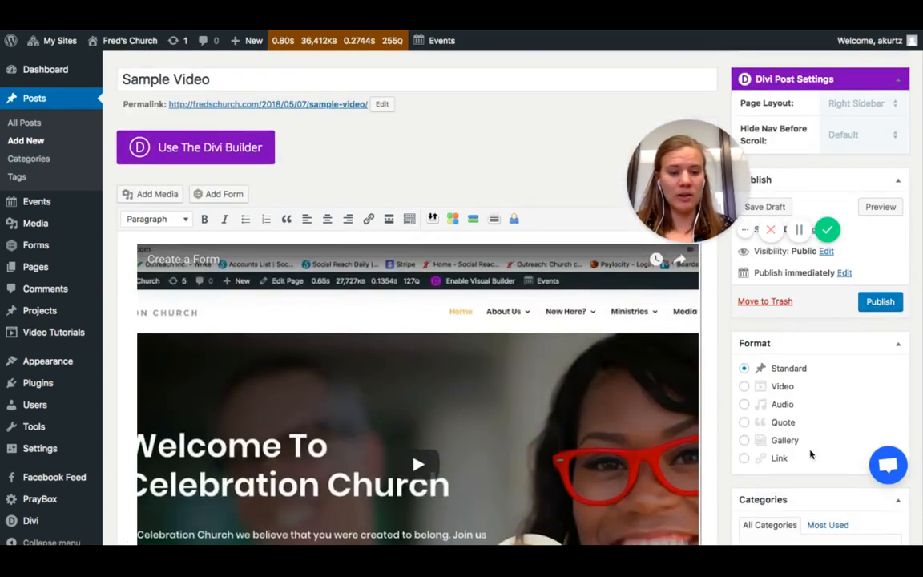
left_click(743, 386)
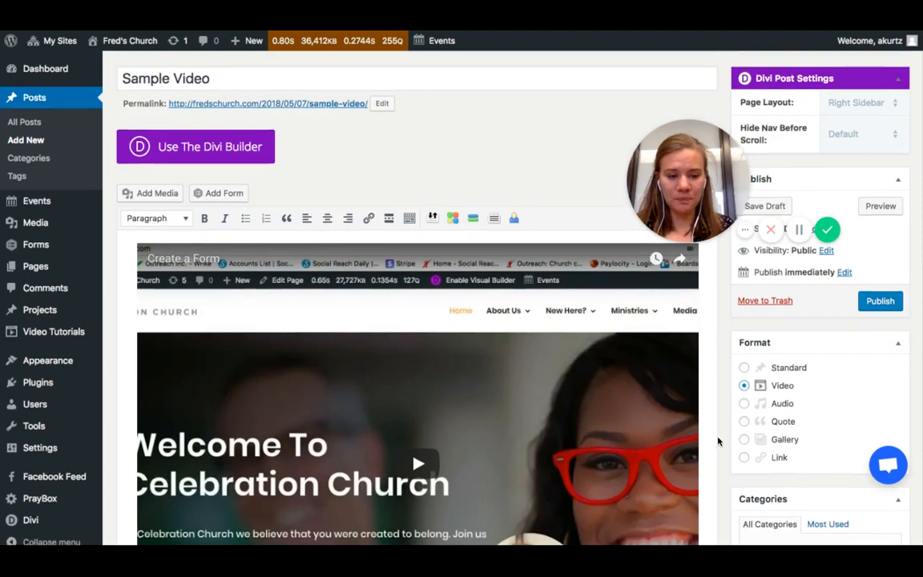
scroll(718, 441, "down", 1)
scroll(719, 440, "down", 3)
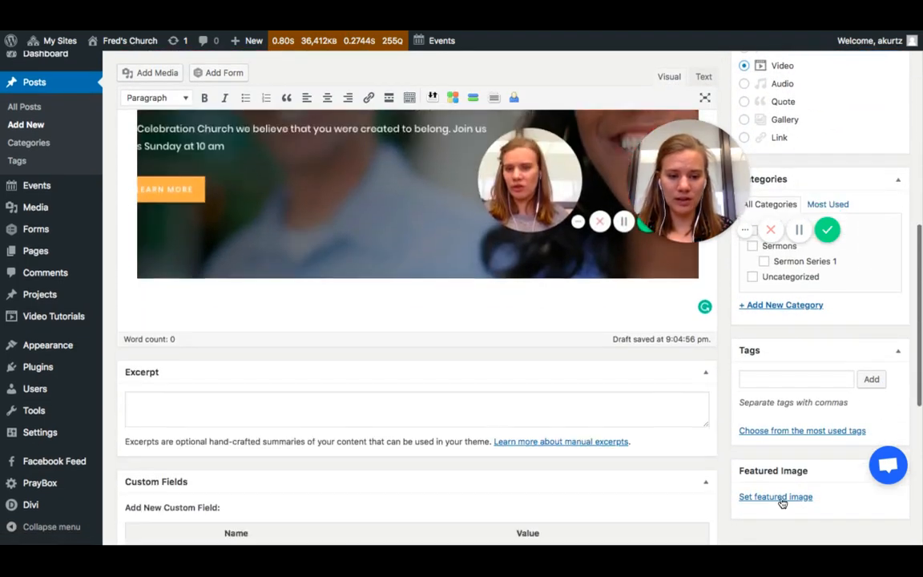
left_click(778, 497)
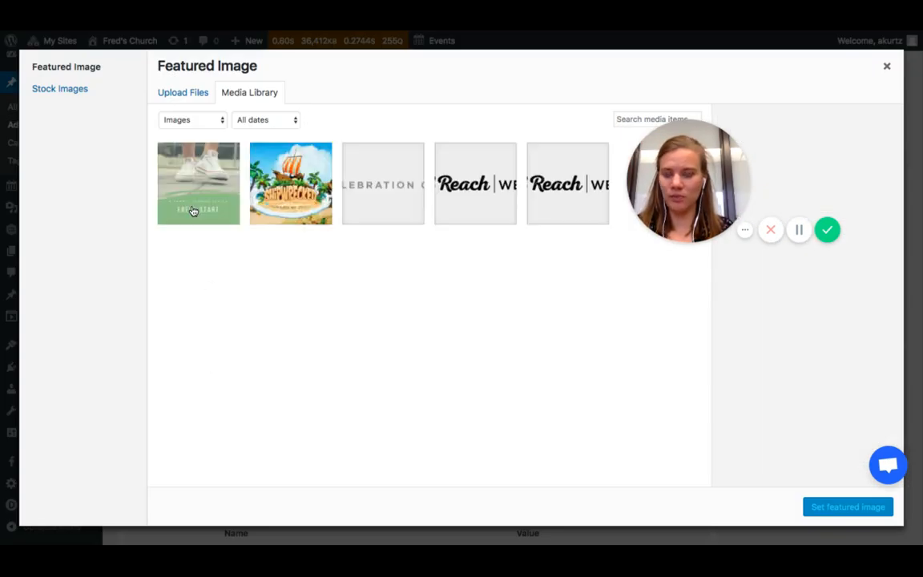
left_click(192, 201)
left_click(845, 510)
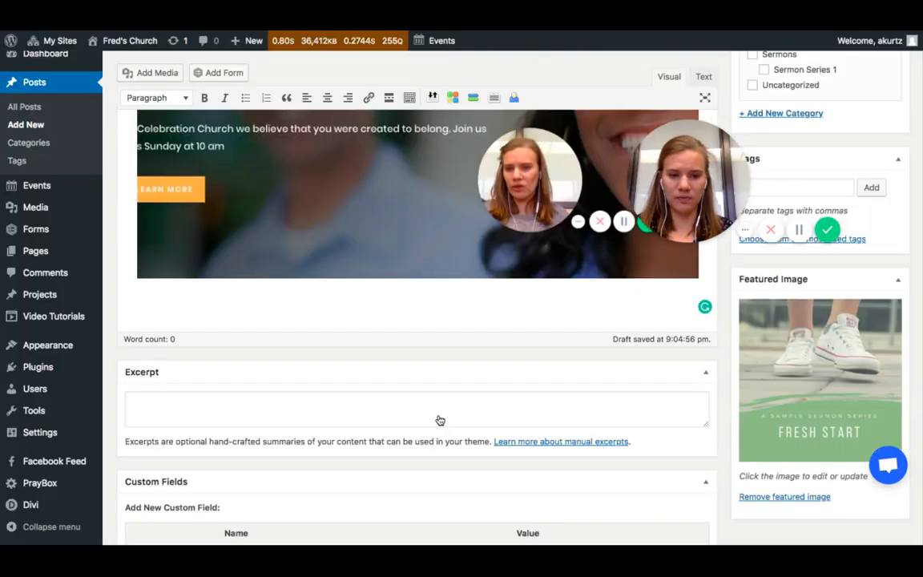
Assign the post to the Sermons category and publish it.
scroll(721, 336, "up", 5)
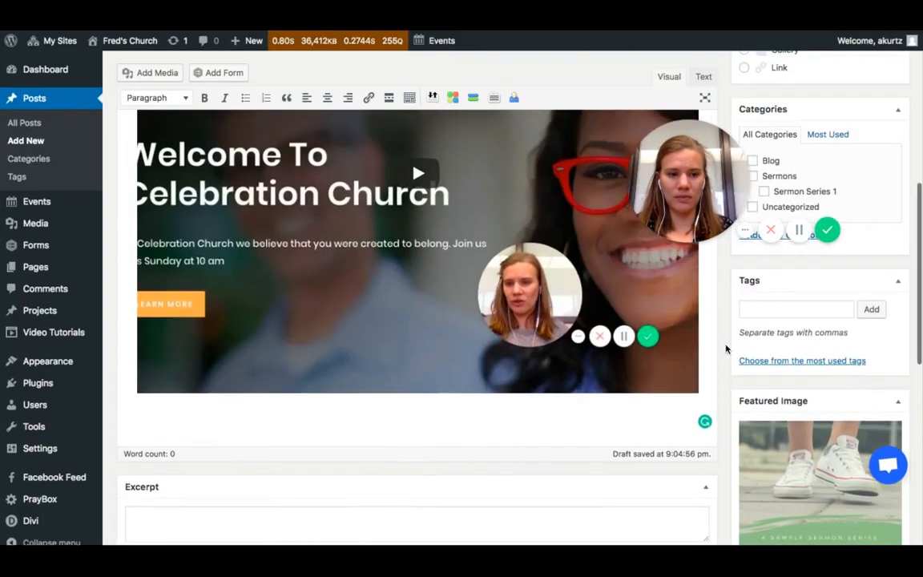
scroll(728, 350, "up", 3)
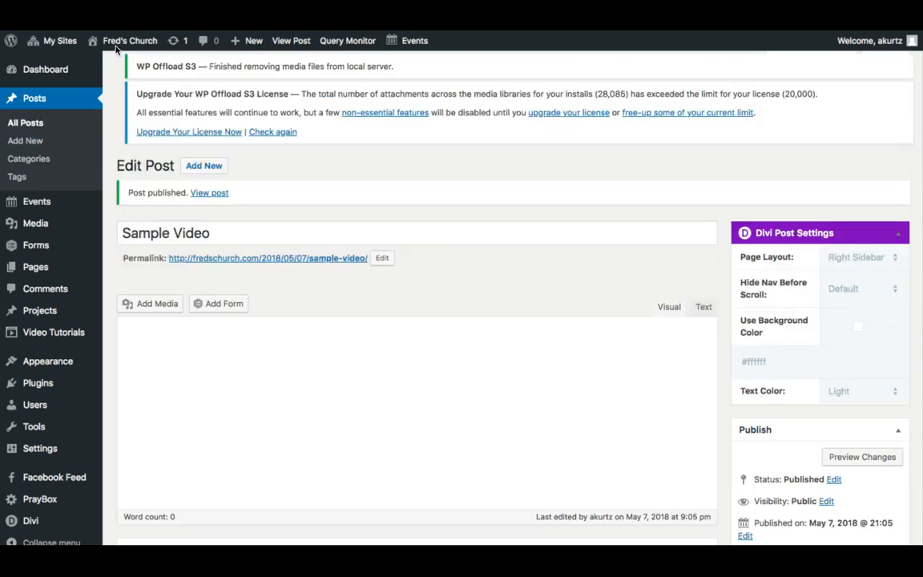
Visit the live site's Sermons page, review the sermon grid and start the Sample Video entry's embedded video.
mouse_move(122, 40)
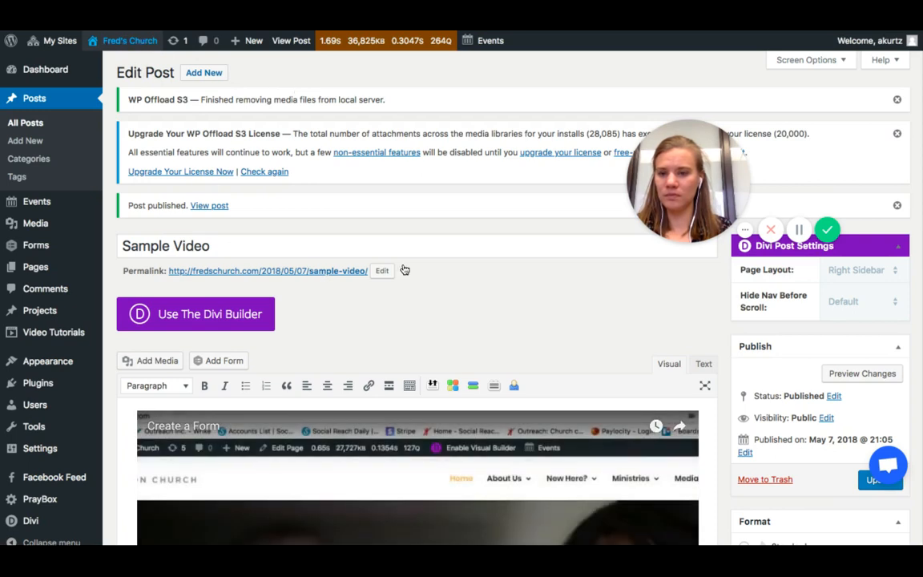
left_click(108, 42)
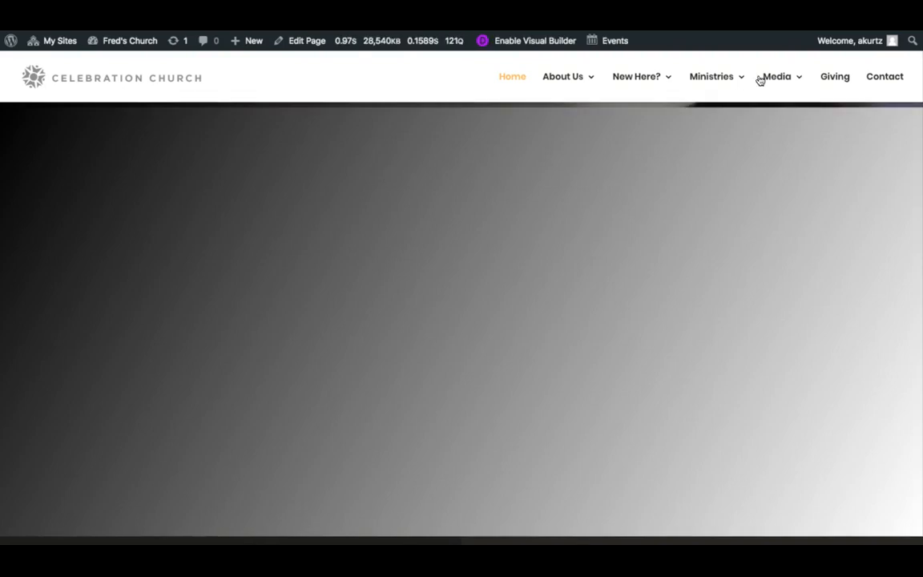
mouse_move(789, 79)
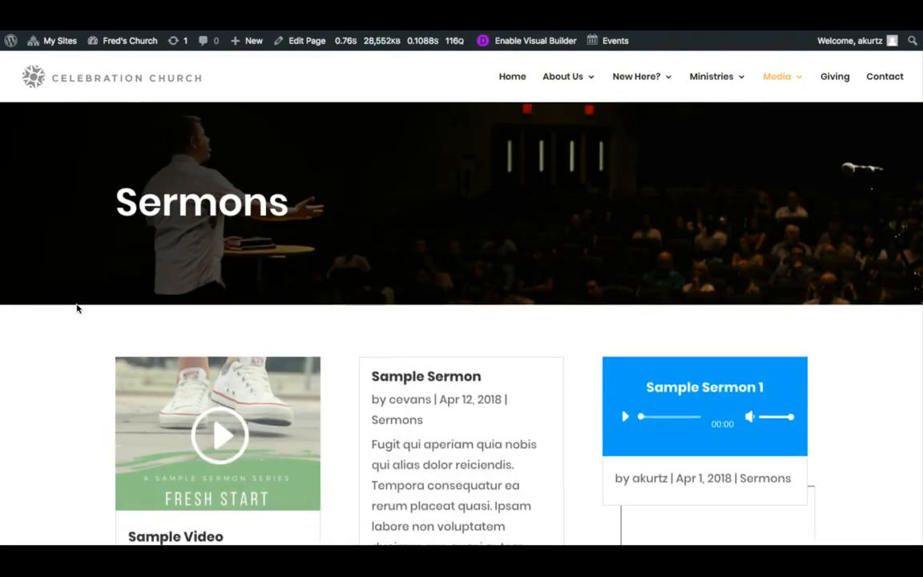
scroll(78, 308, "down", 3)
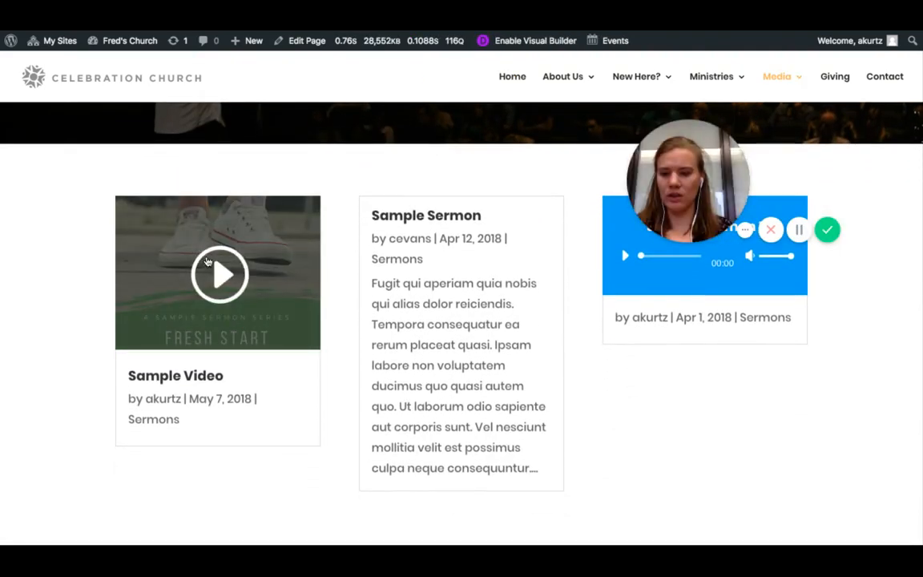
scroll(74, 276, "up", 1)
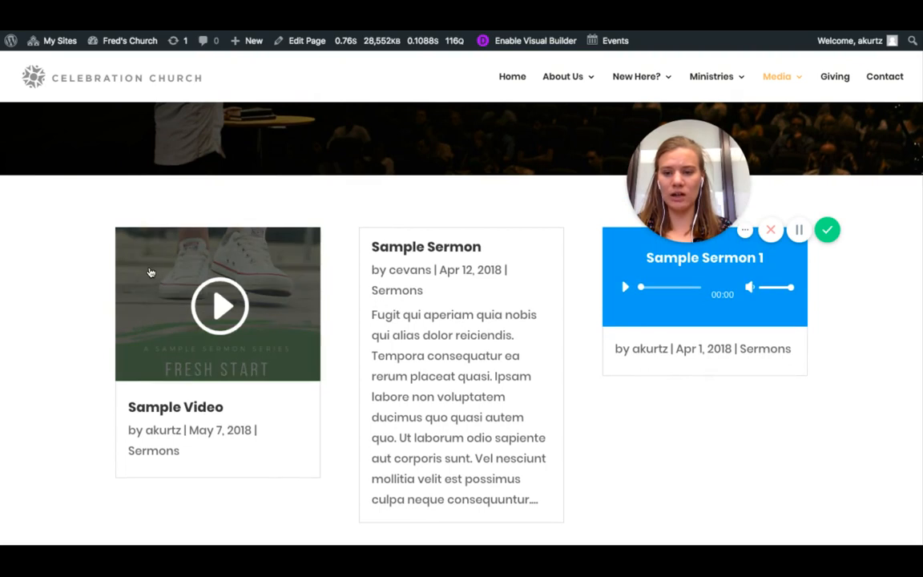
scroll(173, 367, "down", 1)
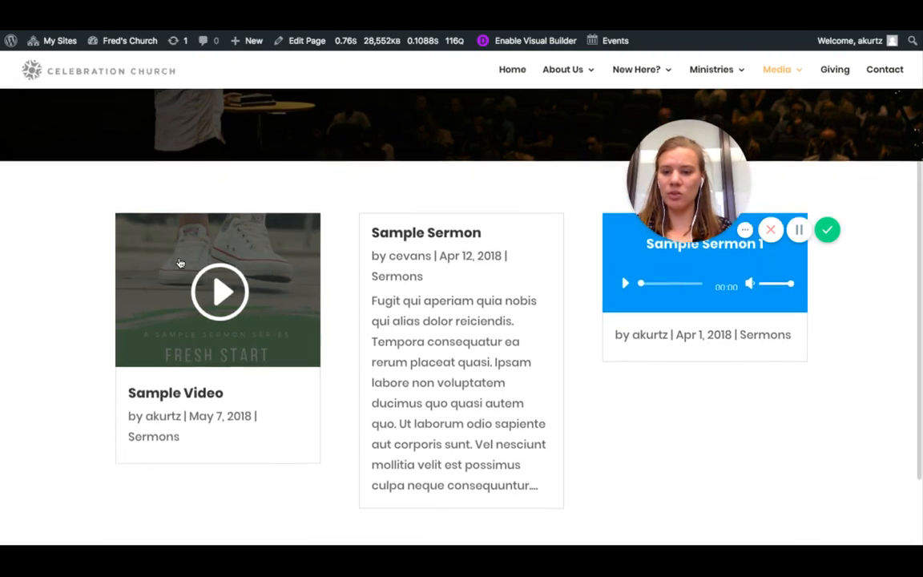
left_click(169, 354)
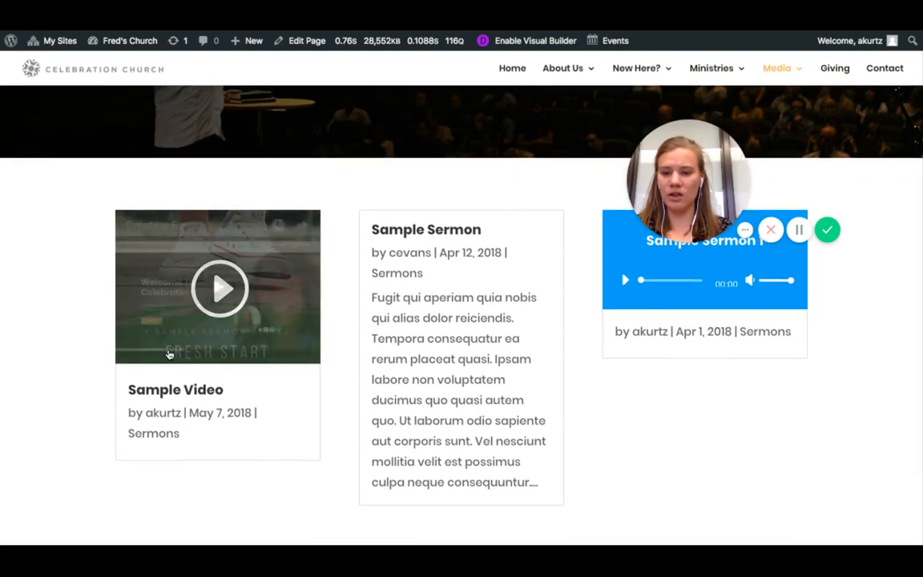
Open the Sample Video post from the sermon grid and review its video, comment form and sidebar.
left_click(168, 391)
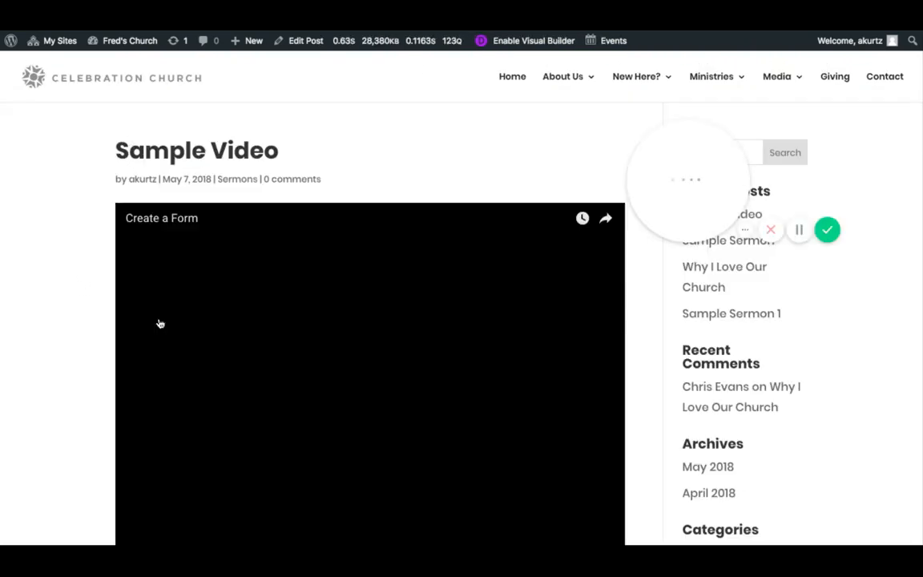
scroll(93, 323, "down", 1)
scroll(93, 324, "down", 4)
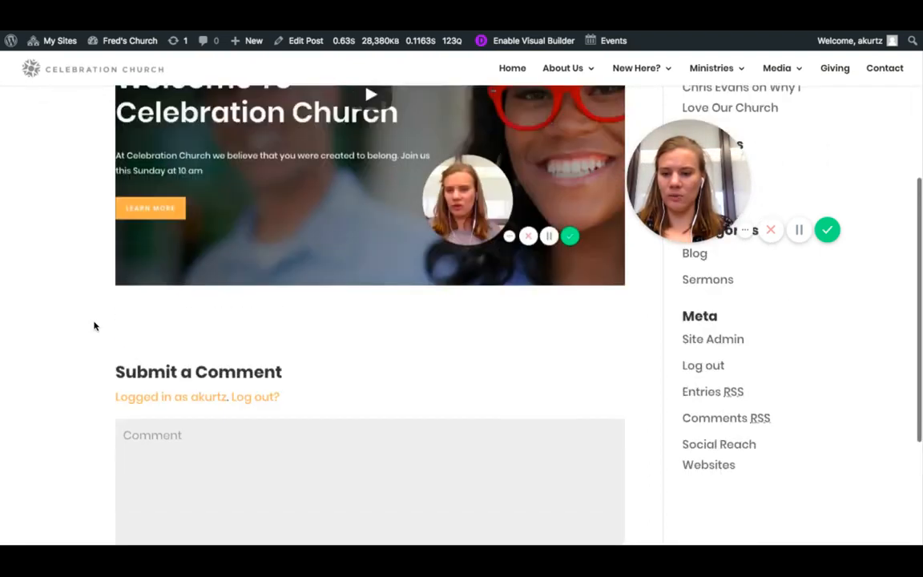
scroll(93, 324, "up", 5)
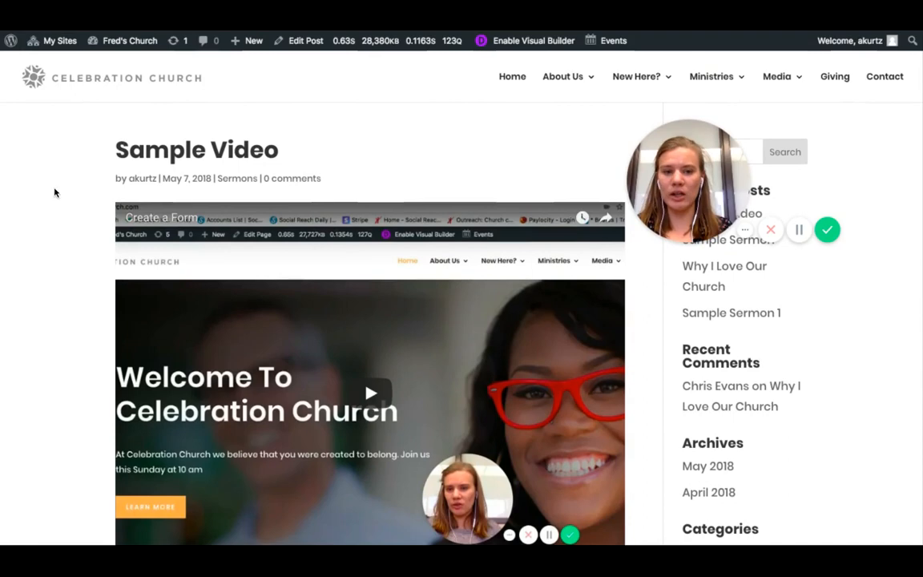
mouse_move(120, 40)
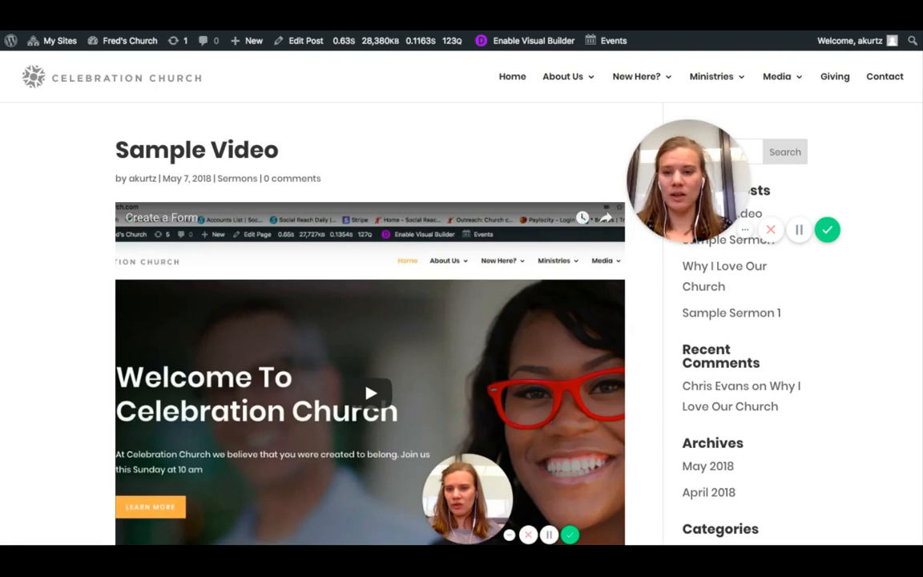
scroll(100, 151, "down", 1)
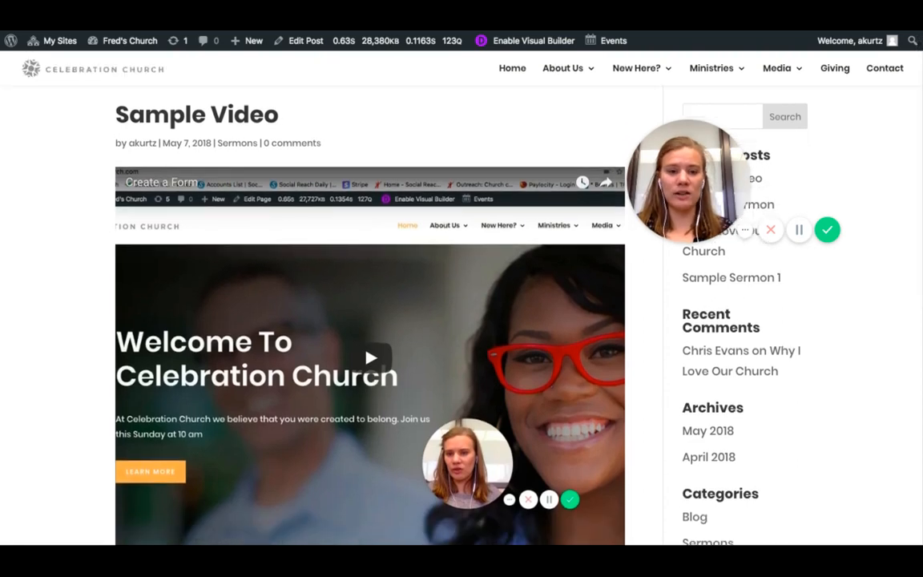
scroll(32, 204, "down", 3)
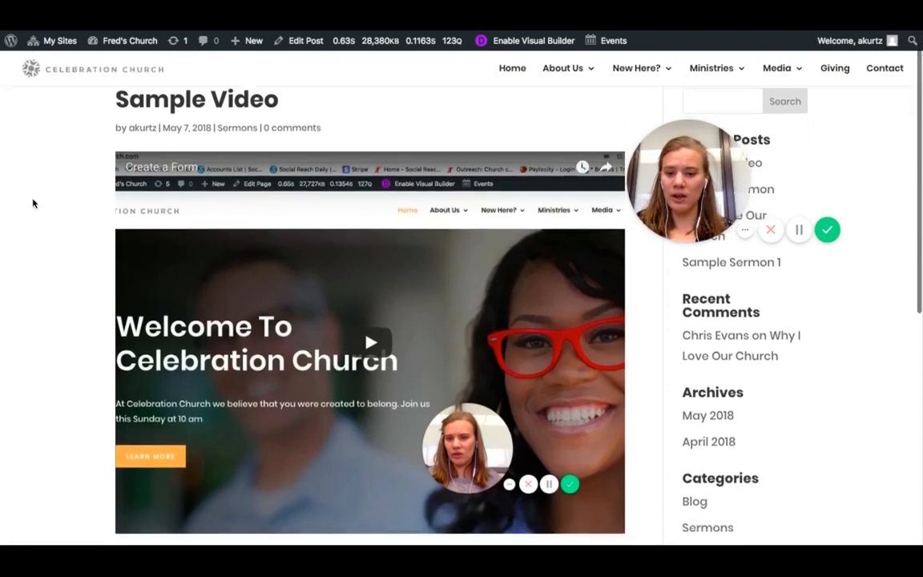
scroll(33, 203, "up", 2)
scroll(415, 289, "up", 2)
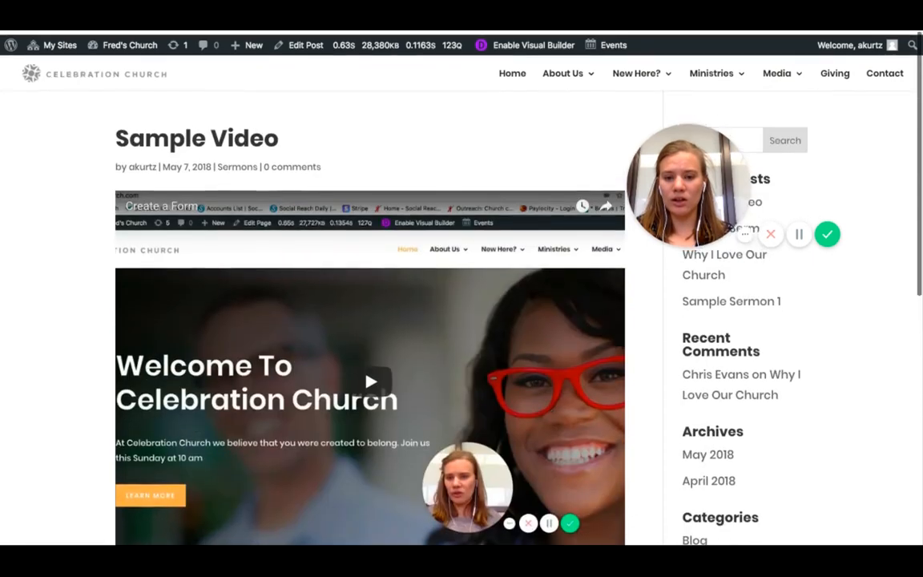